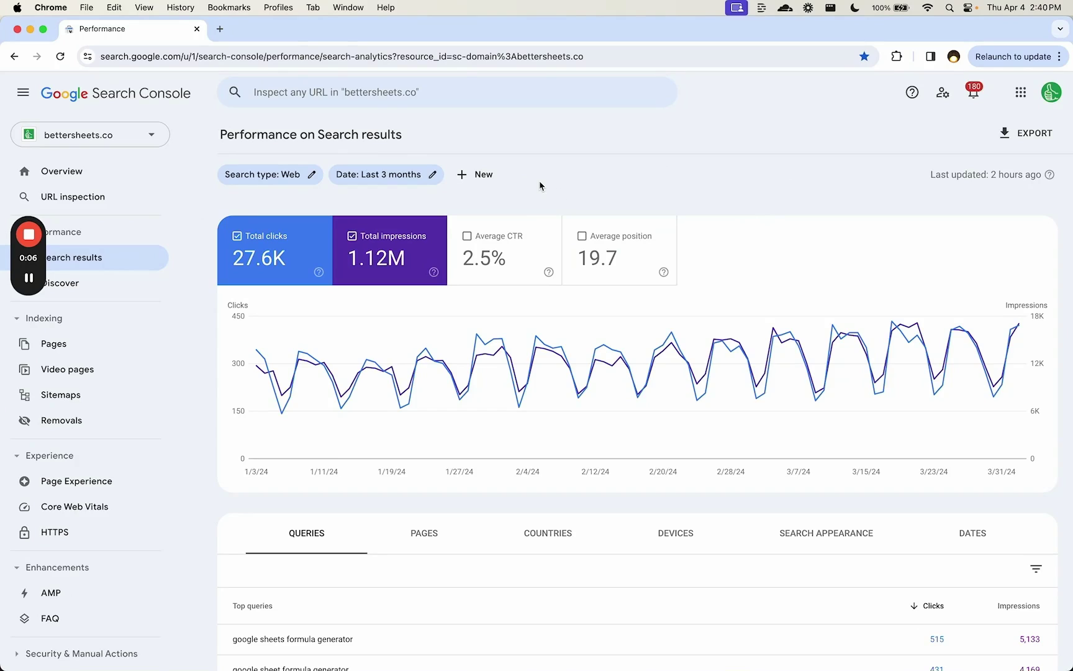
Step: Export the last three months of Performance report data to a new Google Sheets spreadsheet
{"action": "left_click", "coordinate": [642, 175]}
{"action": "left_click", "coordinate": [712, 191]}
{"action": "left_click", "coordinate": [1021, 132]}
{"action": "left_click", "coordinate": [994, 168]}
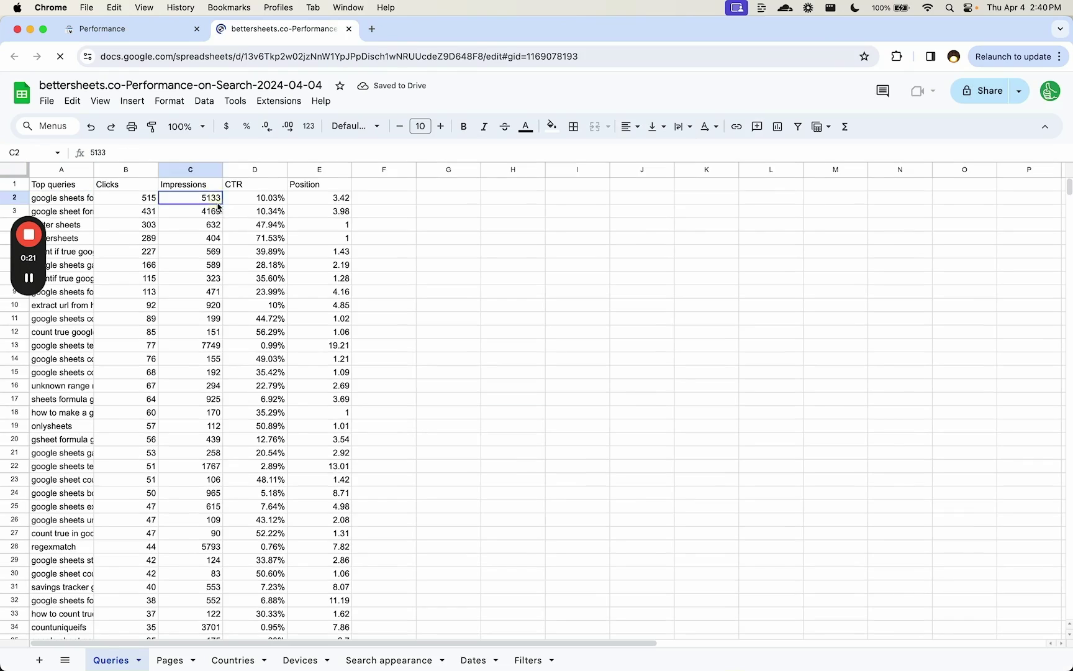
Step: Open the Pages sheet and widen the Top pages column to show full URLs
{"action": "left_click", "coordinate": [86, 203]}
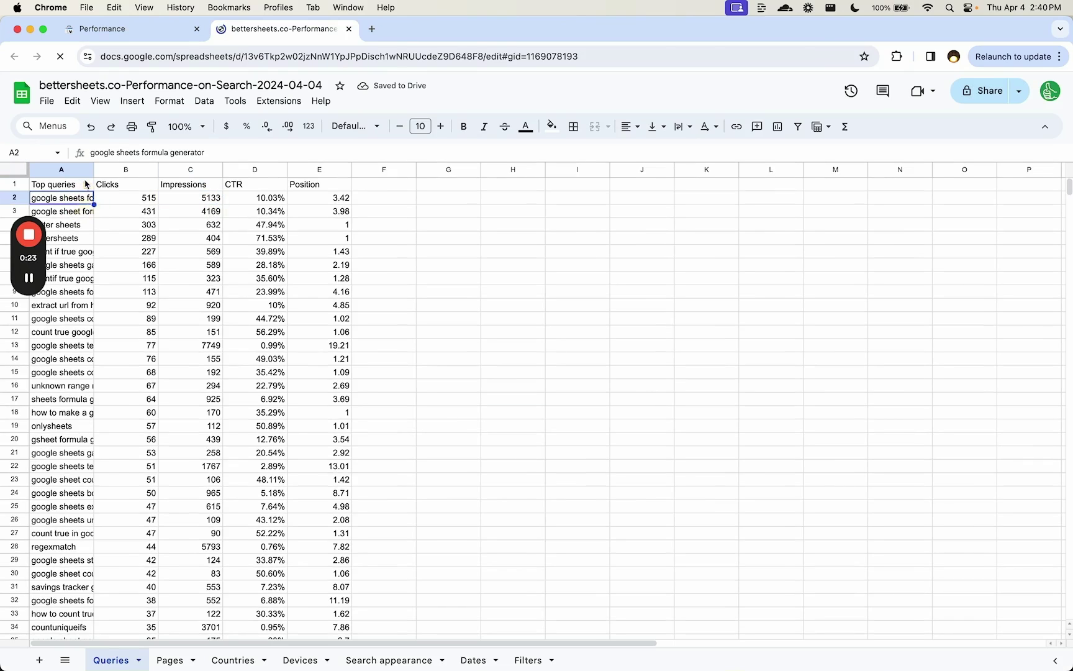
{"action": "left_click", "coordinate": [165, 657]}
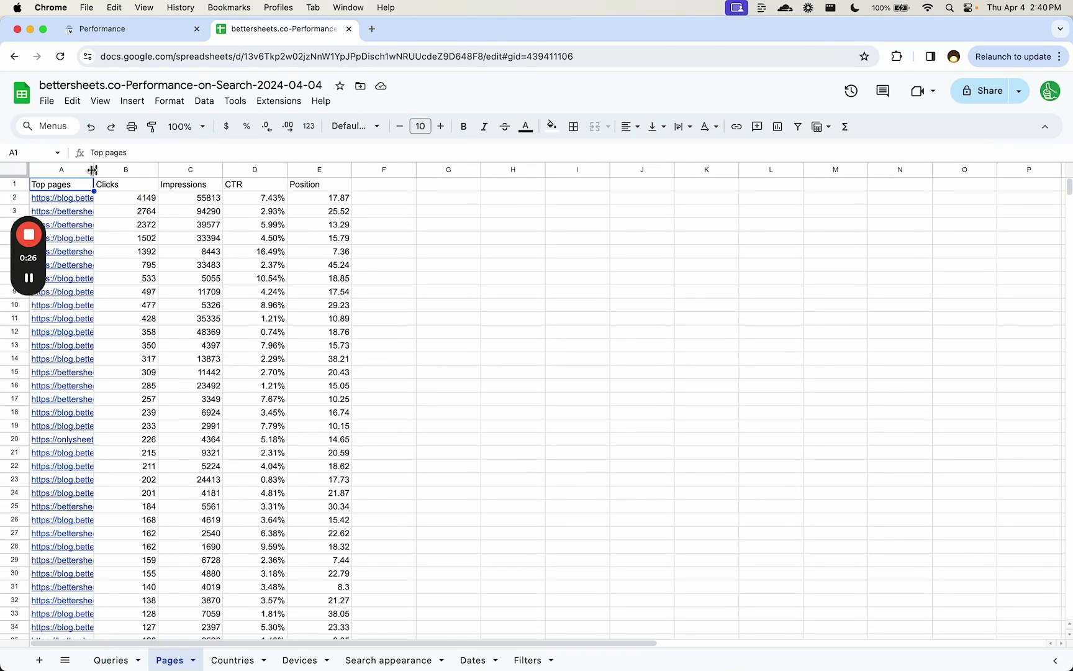
{"action": "left_click_drag", "start_coordinate": [94, 169], "coordinate": [282, 169]}
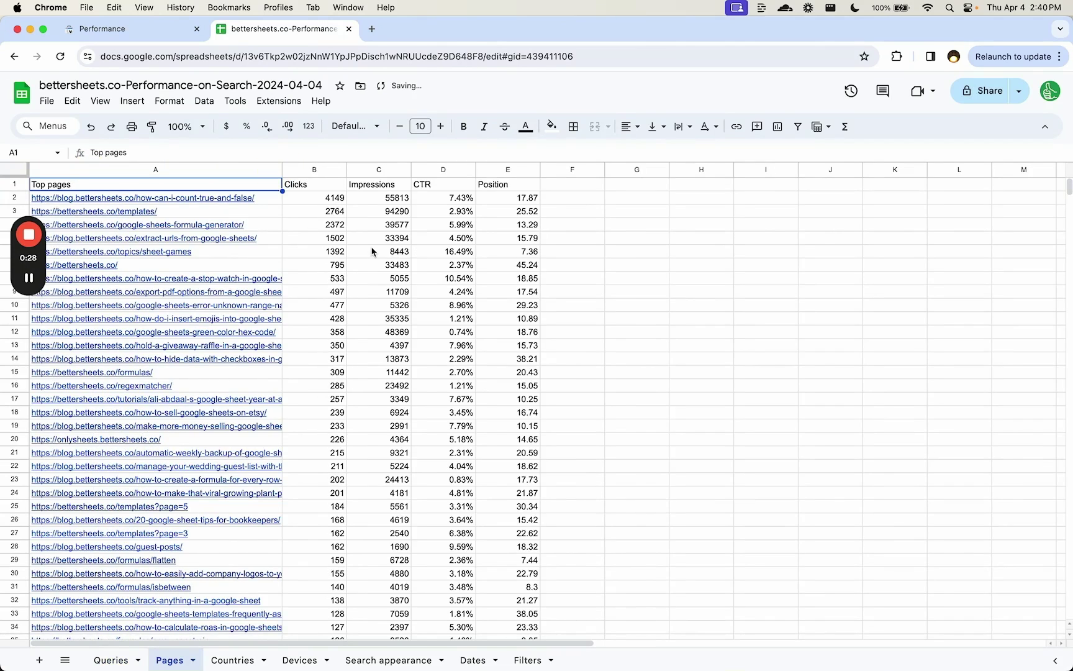
Step: Review the clicks, impressions and position values of the top pages
{"action": "left_click", "coordinate": [301, 185]}
{"action": "left_click", "coordinate": [306, 198]}
{"action": "left_click_drag", "start_coordinate": [324, 200], "coordinate": [395, 219]}
{"action": "left_click_drag", "start_coordinate": [524, 199], "coordinate": [529, 306]}
{"action": "left_click", "coordinate": [508, 200]}
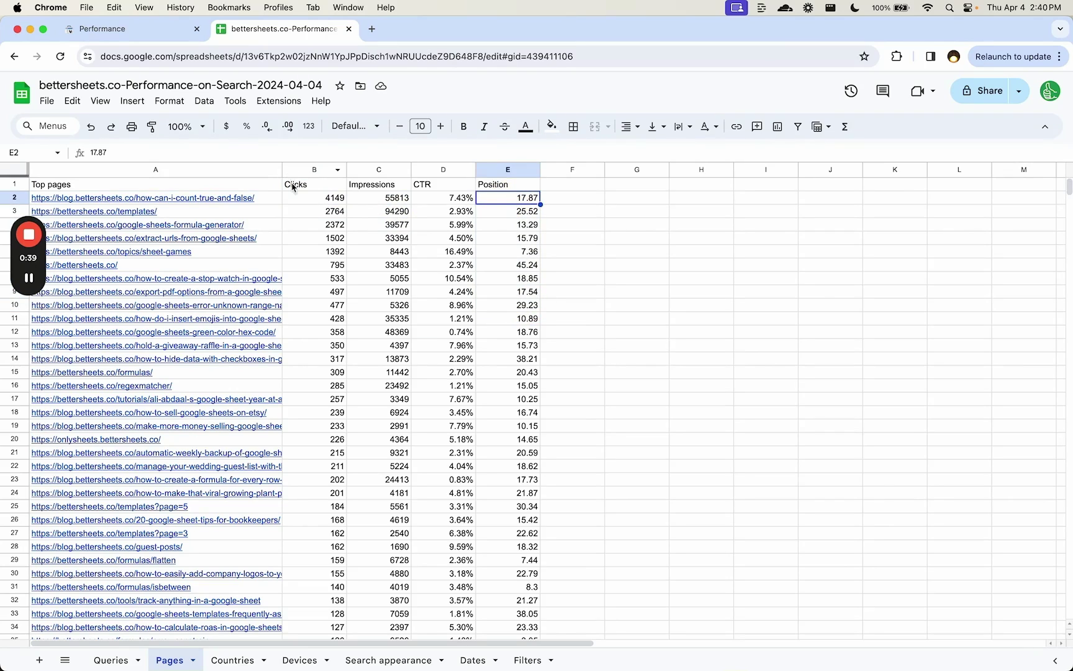
{"action": "left_click_drag", "start_coordinate": [504, 199], "coordinate": [506, 211]}
{"action": "left_click", "coordinate": [524, 254]}
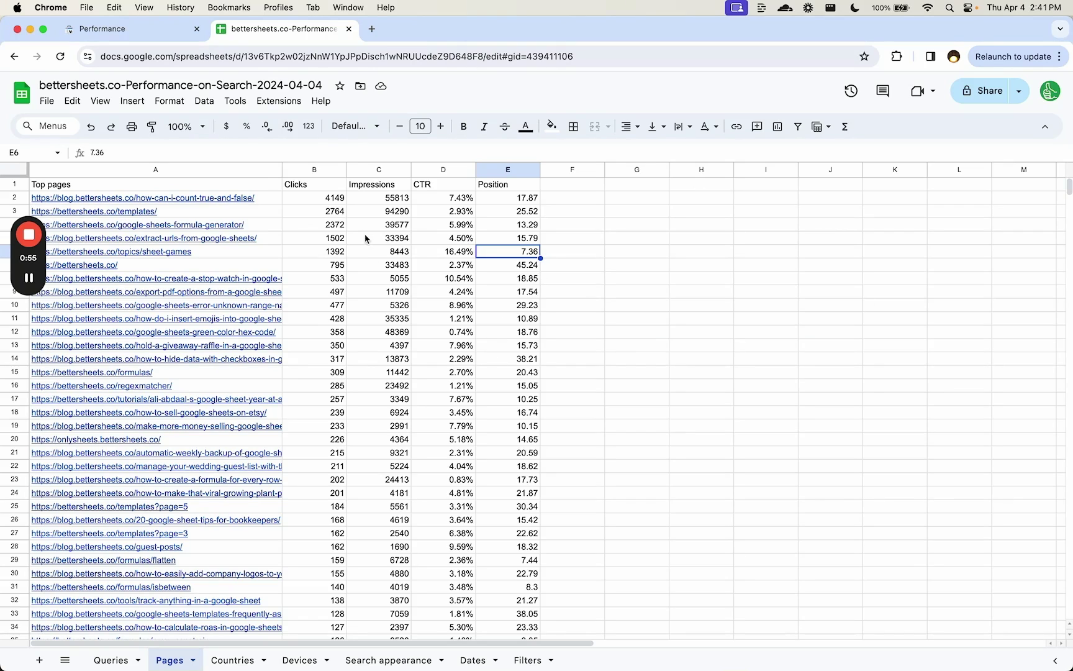
{"action": "left_click_drag", "start_coordinate": [335, 201], "coordinate": [372, 265]}
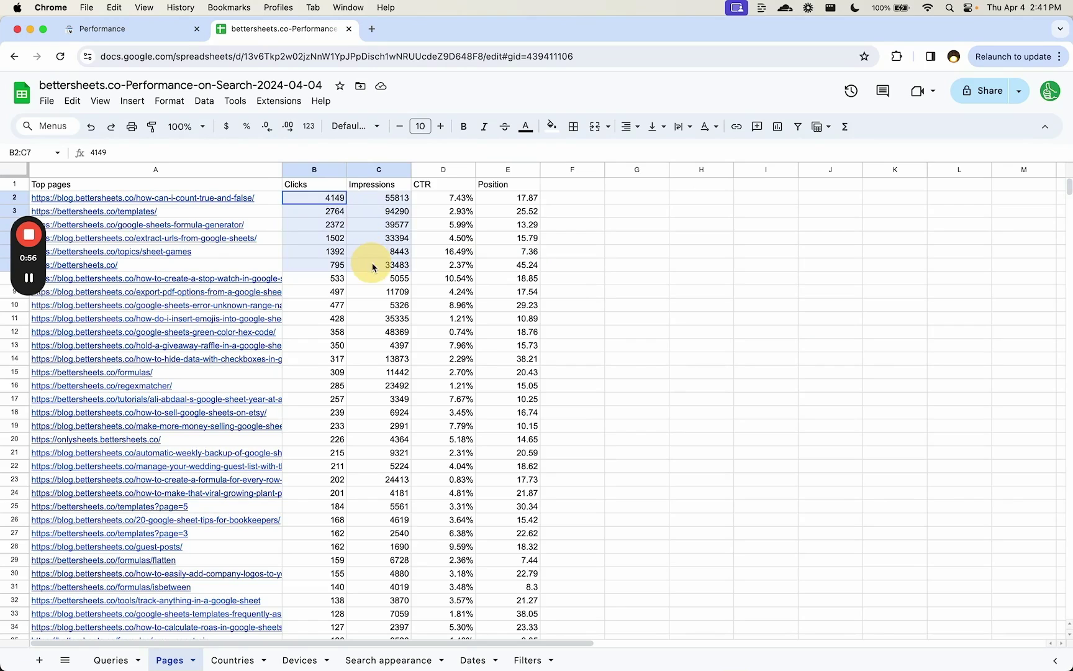
{"action": "left_click", "coordinate": [404, 212]}
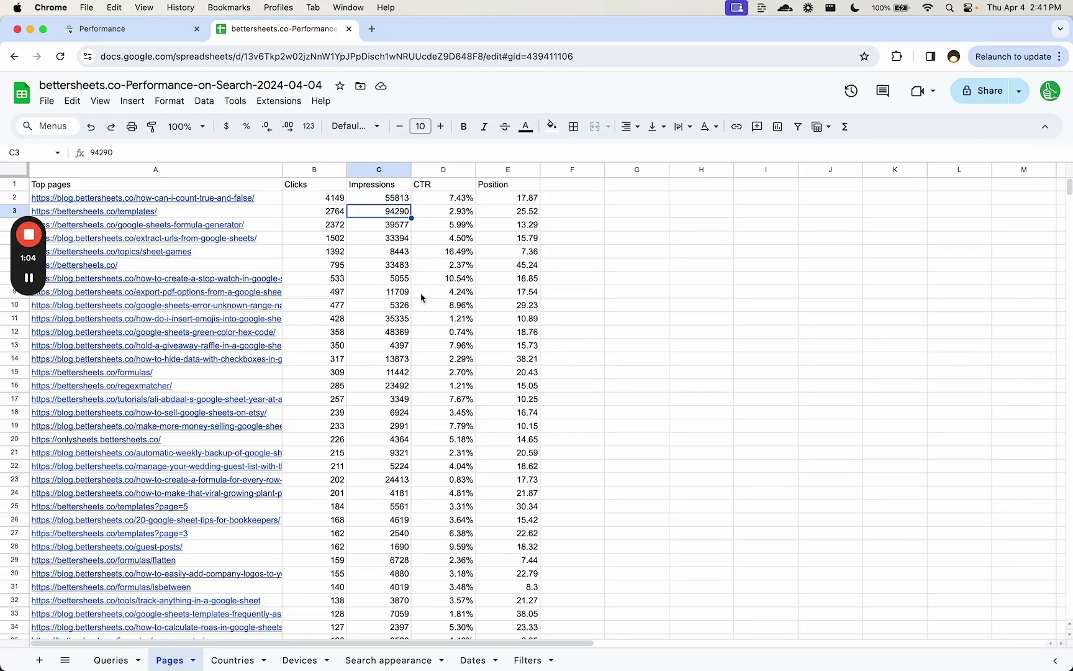
Step: Freeze the header row (Top pages, Clicks, Impressions, CTR, Position)
{"action": "scroll", "coordinate": [353, 447], "scroll_direction": "down", "scroll_amount": 7}
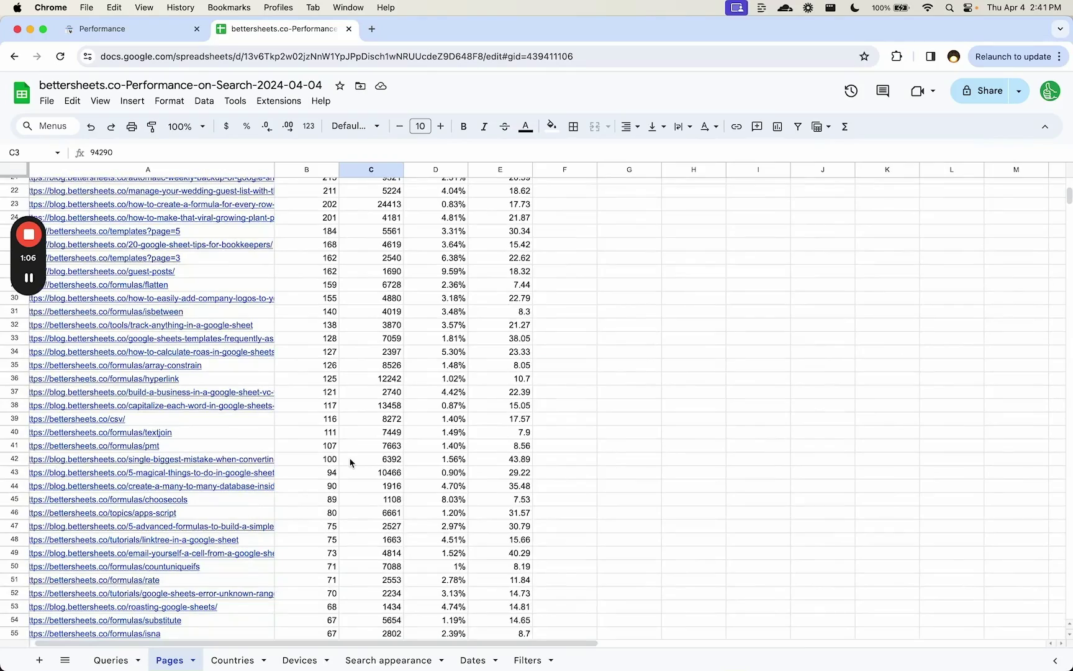
{"action": "scroll", "coordinate": [350, 462], "scroll_direction": "up", "scroll_amount": 7}
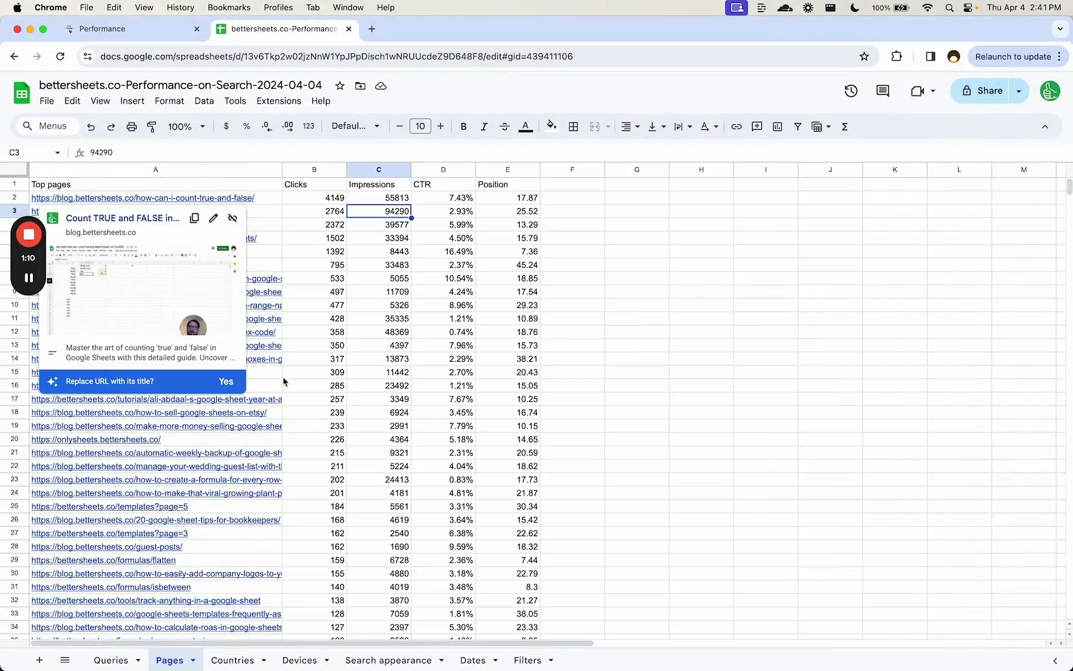
{"action": "left_click", "coordinate": [460, 212]}
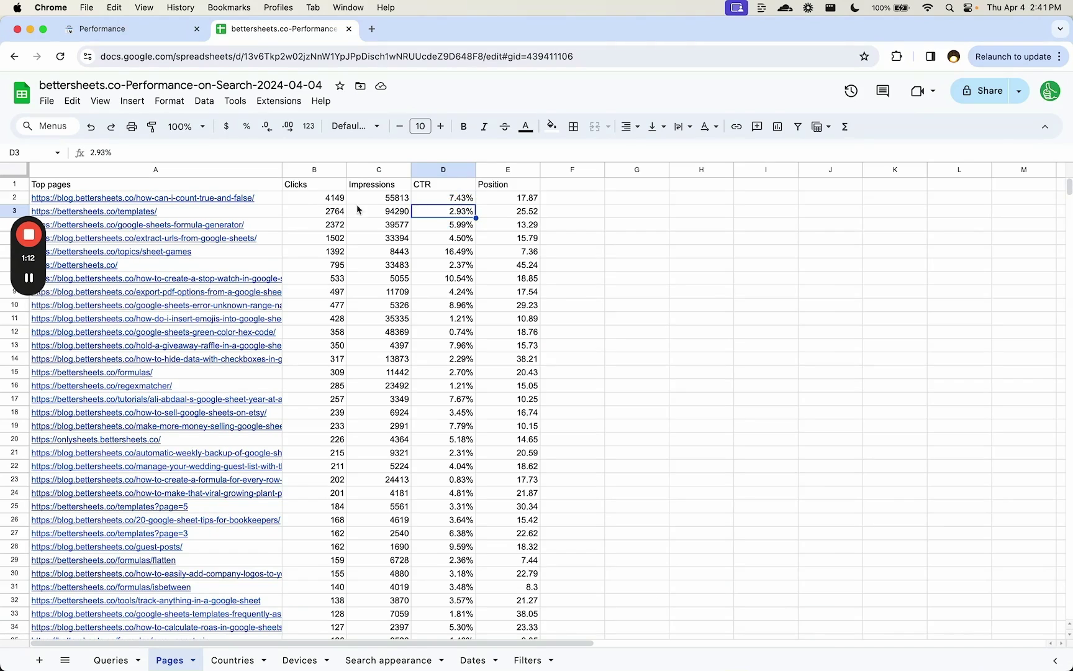
{"action": "left_click_drag", "start_coordinate": [20, 174], "coordinate": [21, 192]}
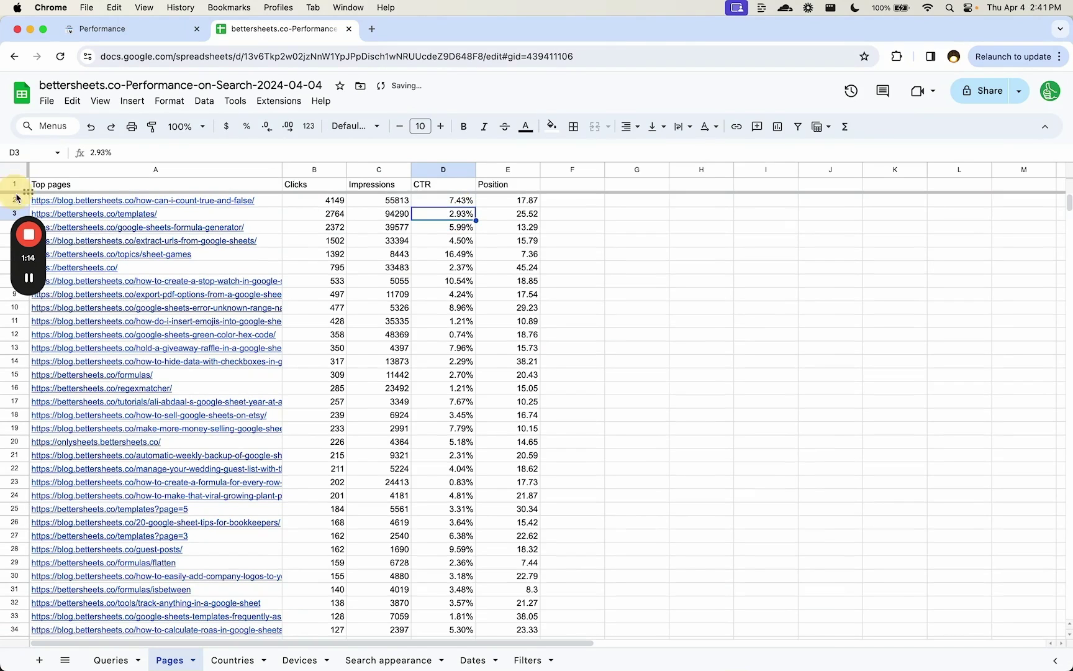
{"action": "left_click", "coordinate": [552, 204]}
Step: Add a '5 to 20' header in F1 and enter =IF(AND(E2>5,E2<21),"YES") in F2
{"action": "left_click", "coordinate": [575, 188]}
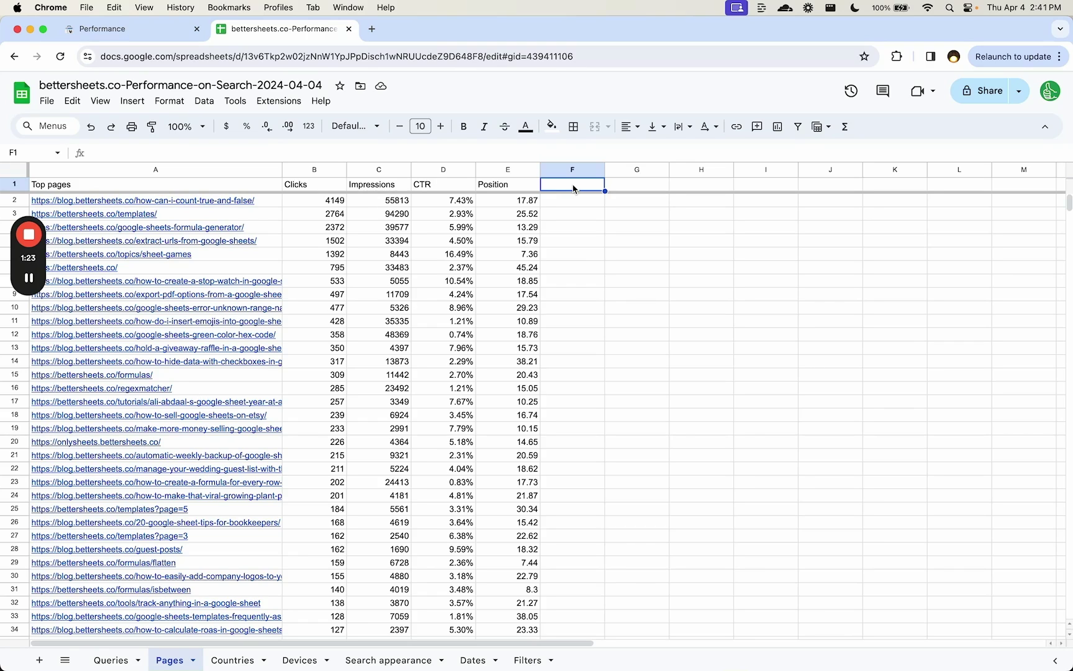
{"action": "type", "text": "5 to"}
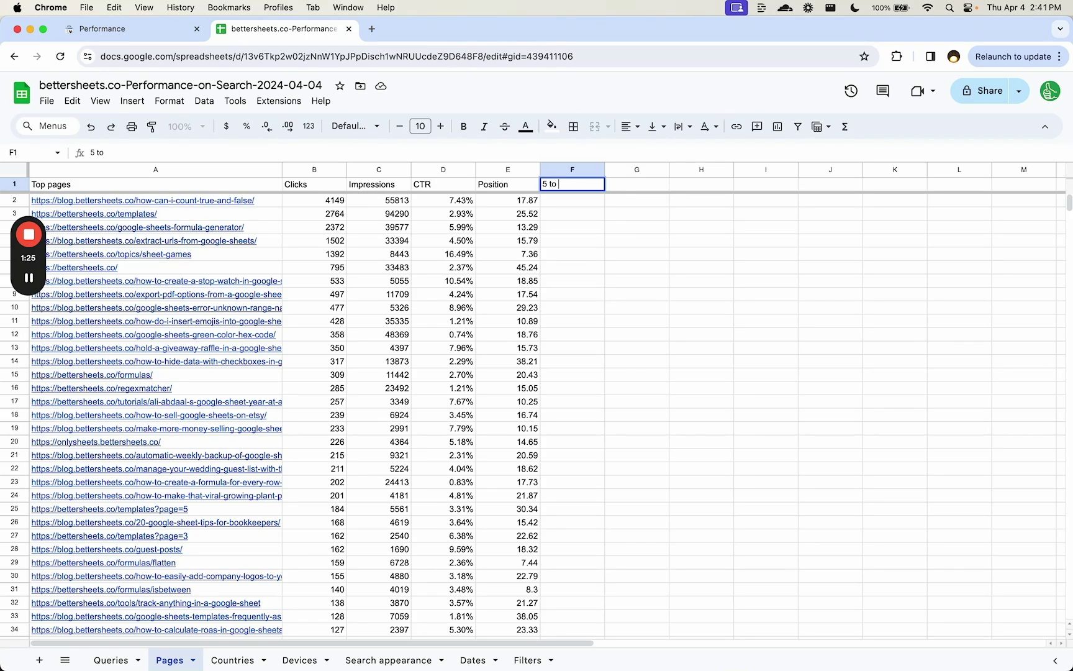
{"action": "type", "text": " 20"}
{"action": "key", "text": "Return"}
{"action": "type", "text": "=IF("}
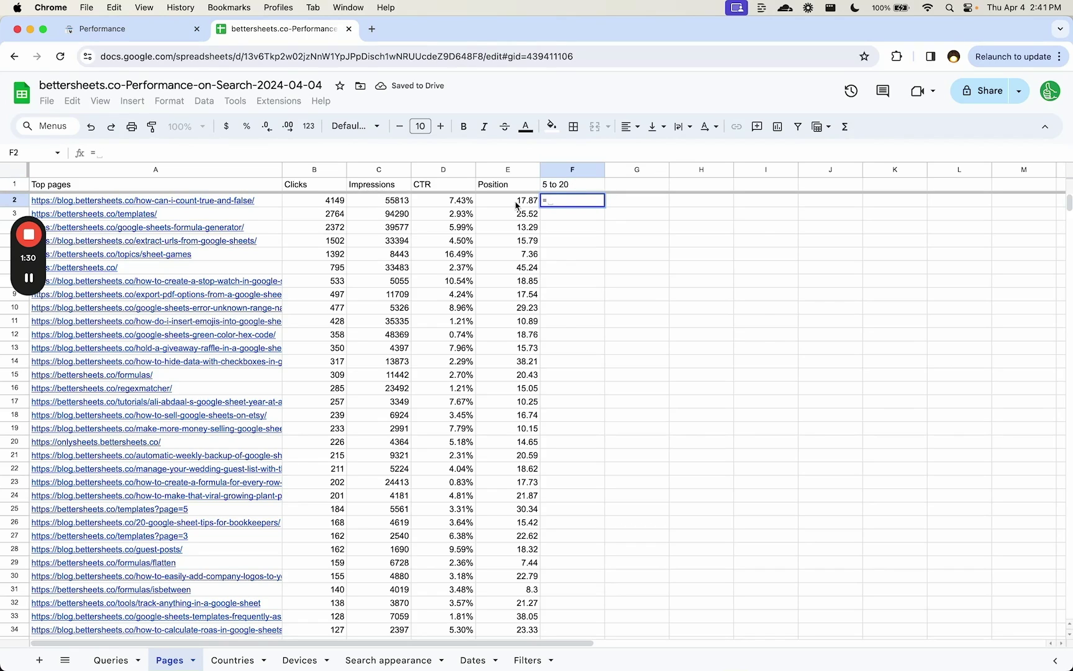
{"action": "left_click", "coordinate": [500, 201]}
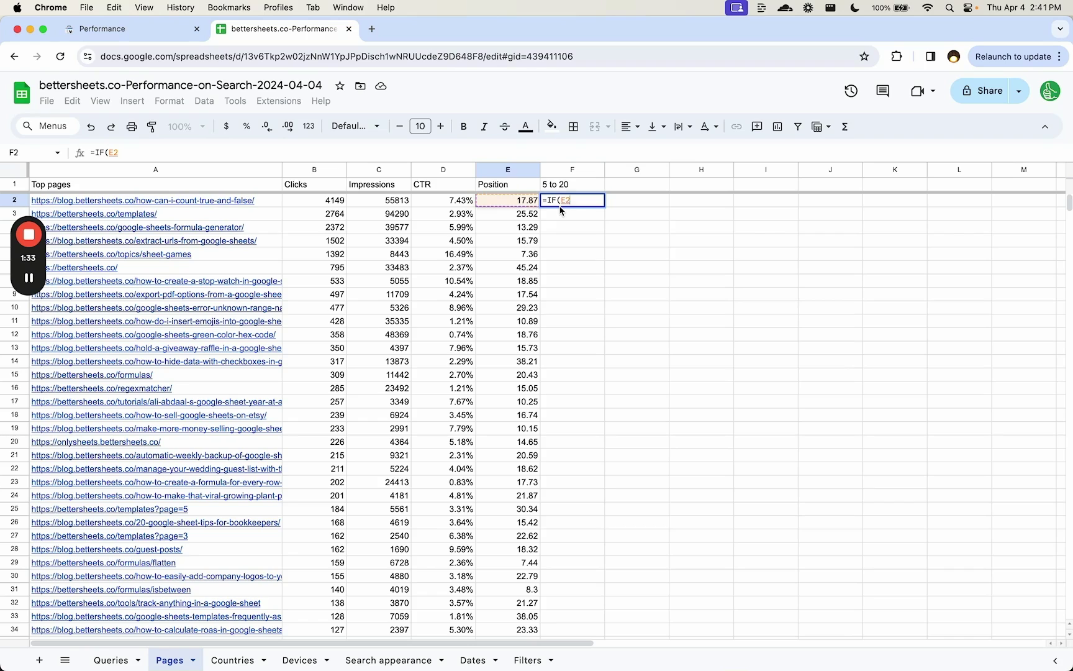
{"action": "type", "text": ">"}
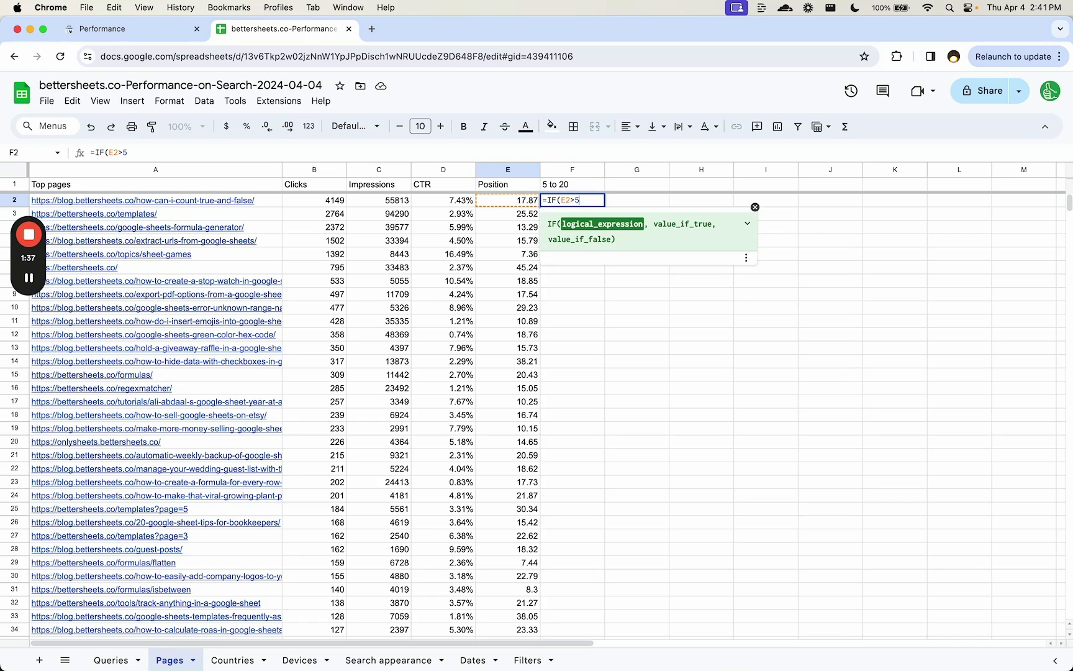
{"action": "type", "text": "5"}
{"action": "left_click", "coordinate": [561, 200]}
{"action": "type", "text": "AND("}
{"action": "key", "text": "super+equal"}
{"action": "key", "text": "super+equal"}
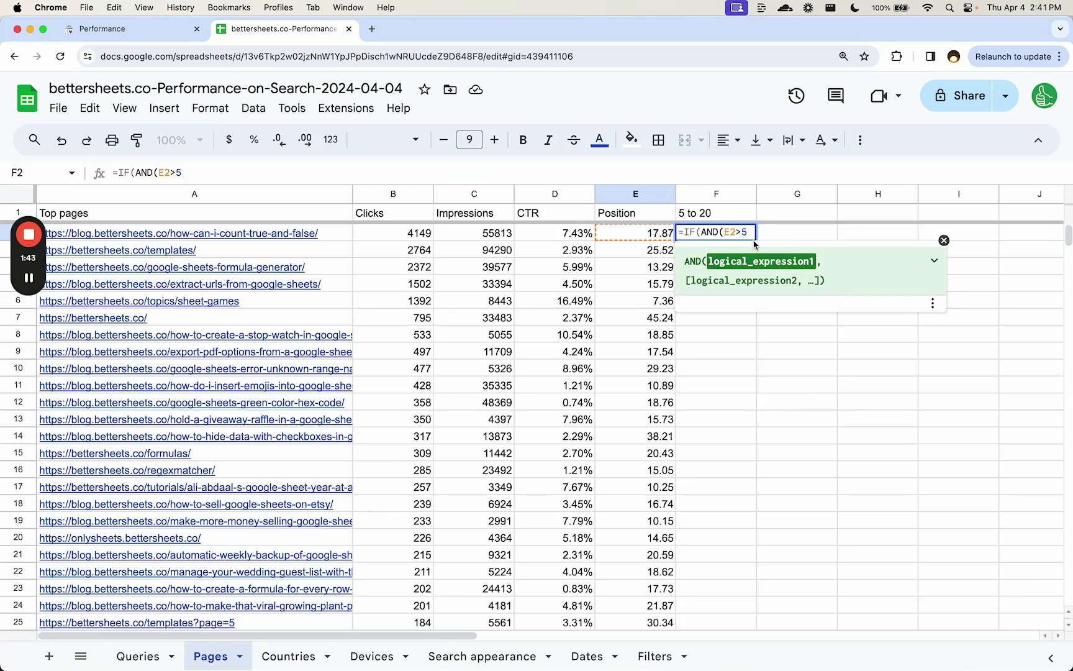
{"action": "type", "text": ","}
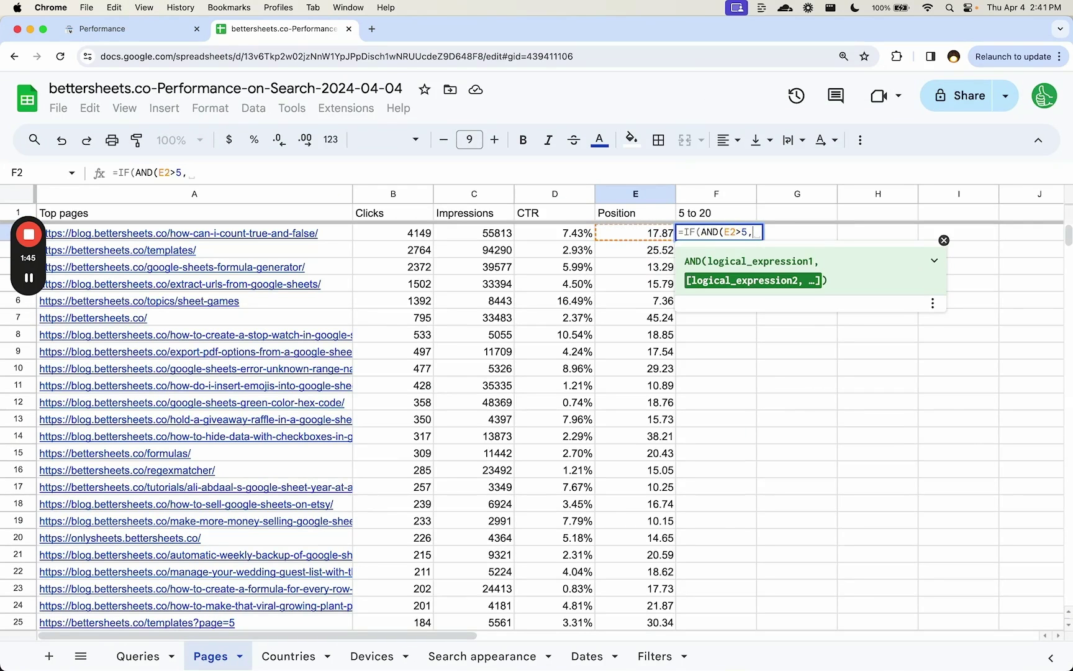
{"action": "type", "text": "E2<21),\""}
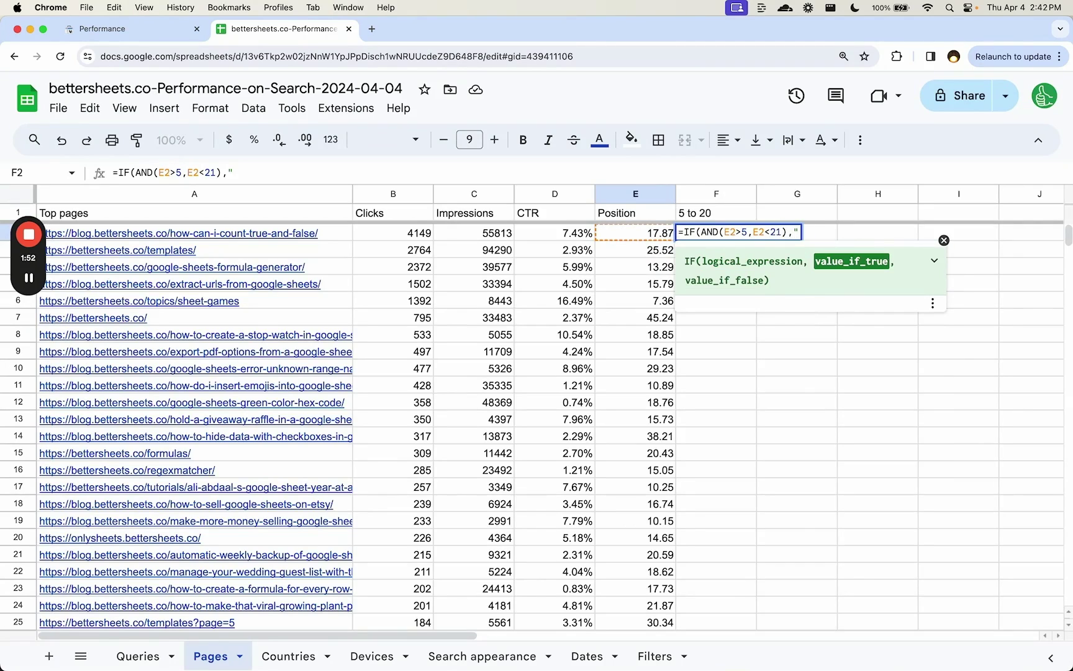
{"action": "type", "text": "YES\""}
{"action": "key", "text": "Return"}
Step: Fill the formula down column F and edit it so non-matching pages show blank
{"action": "key", "text": "super+Return"}
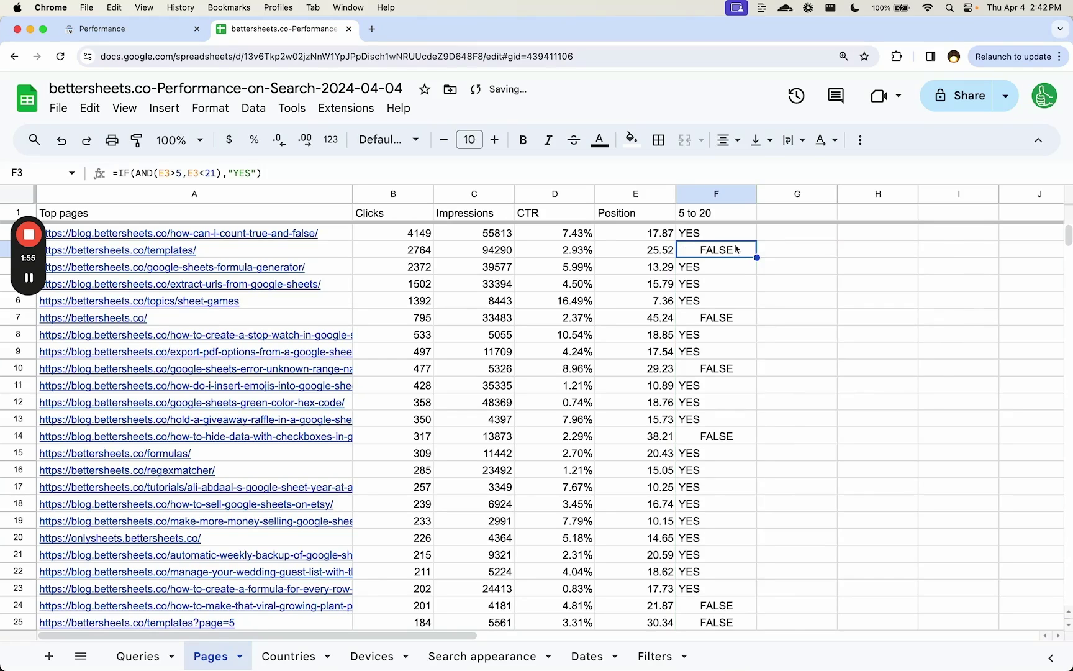
{"action": "double_click", "coordinate": [700, 233]}
{"action": "type", "text": ","}
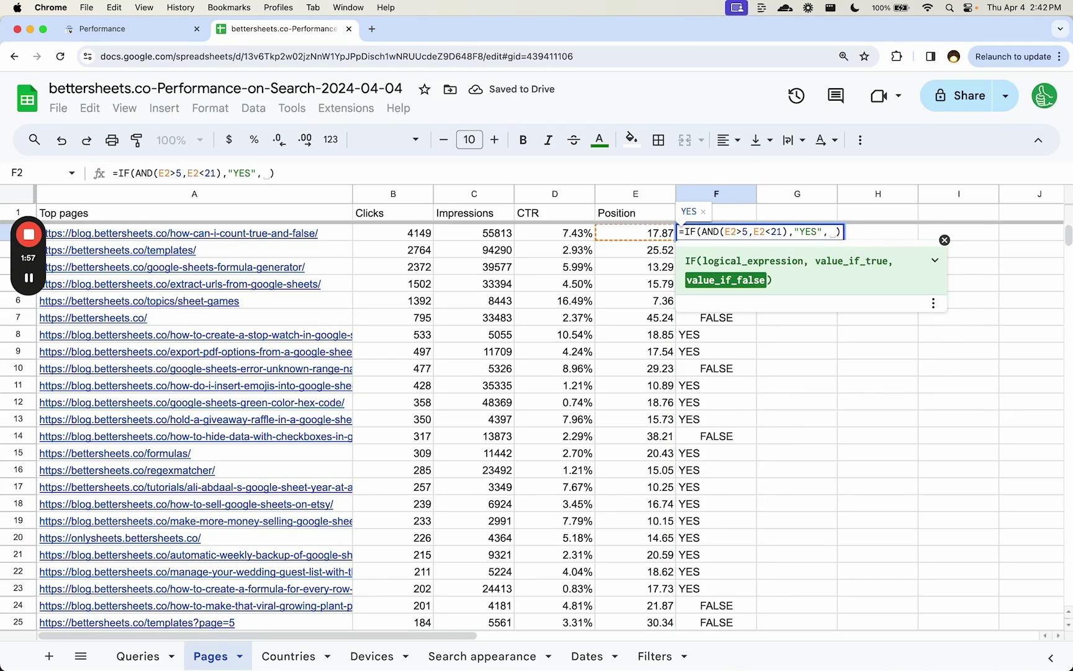
{"action": "key", "text": "Return"}
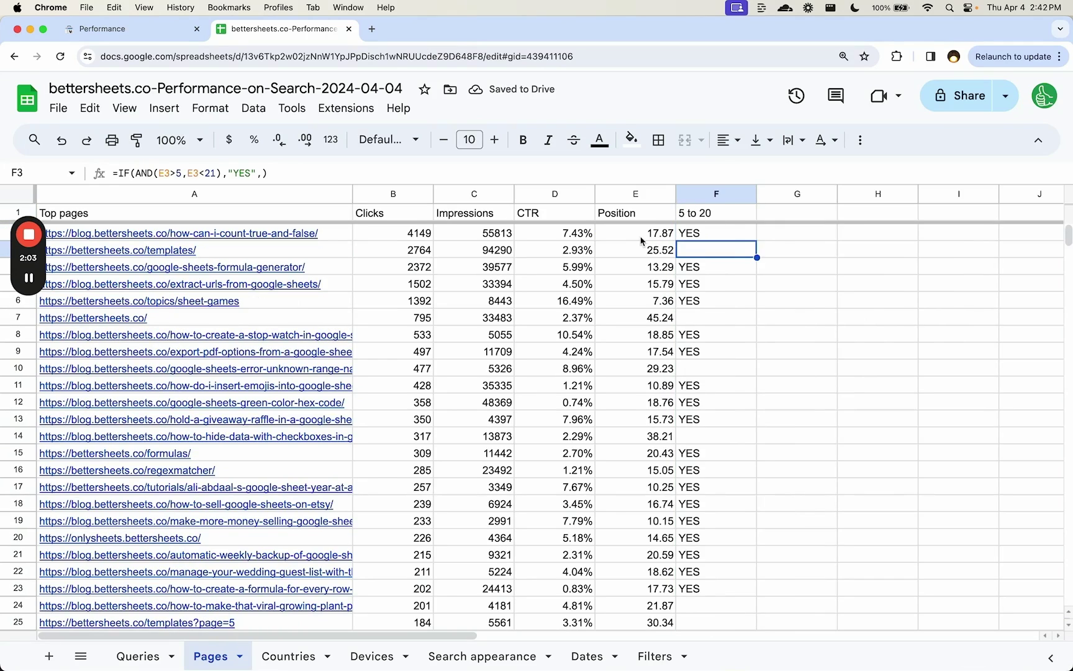
Step: Head column G 'Clicks!' and fill =IF(B2>0,"YES",) down the whole column
{"action": "left_click", "coordinate": [584, 236]}
{"action": "left_click", "coordinate": [421, 239]}
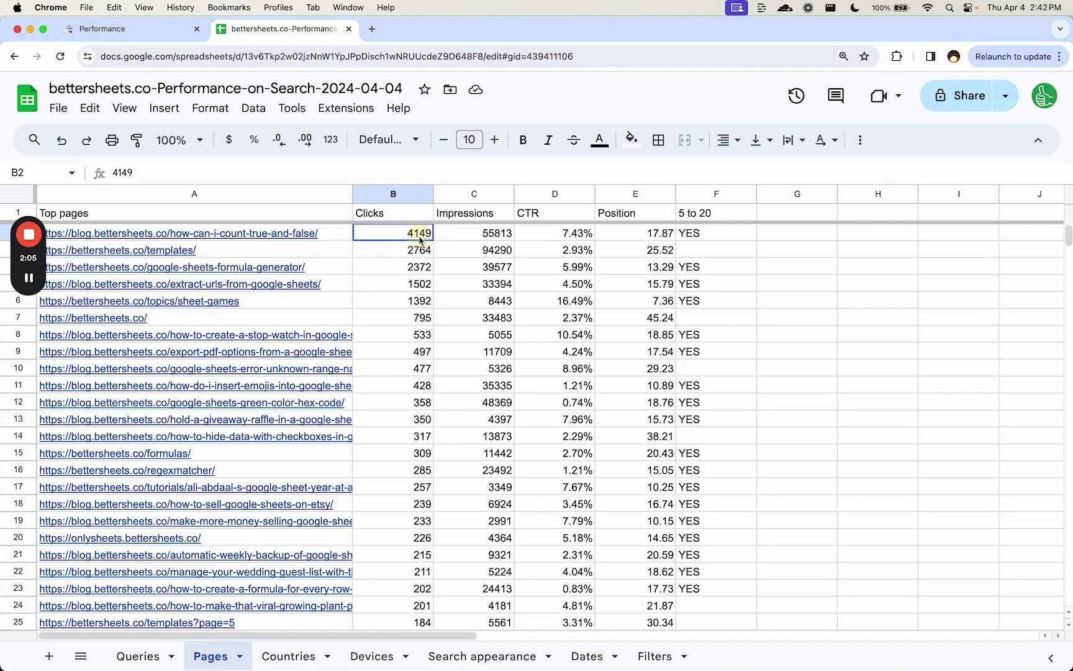
{"action": "left_click", "coordinate": [725, 242]}
{"action": "left_click", "coordinate": [792, 213]}
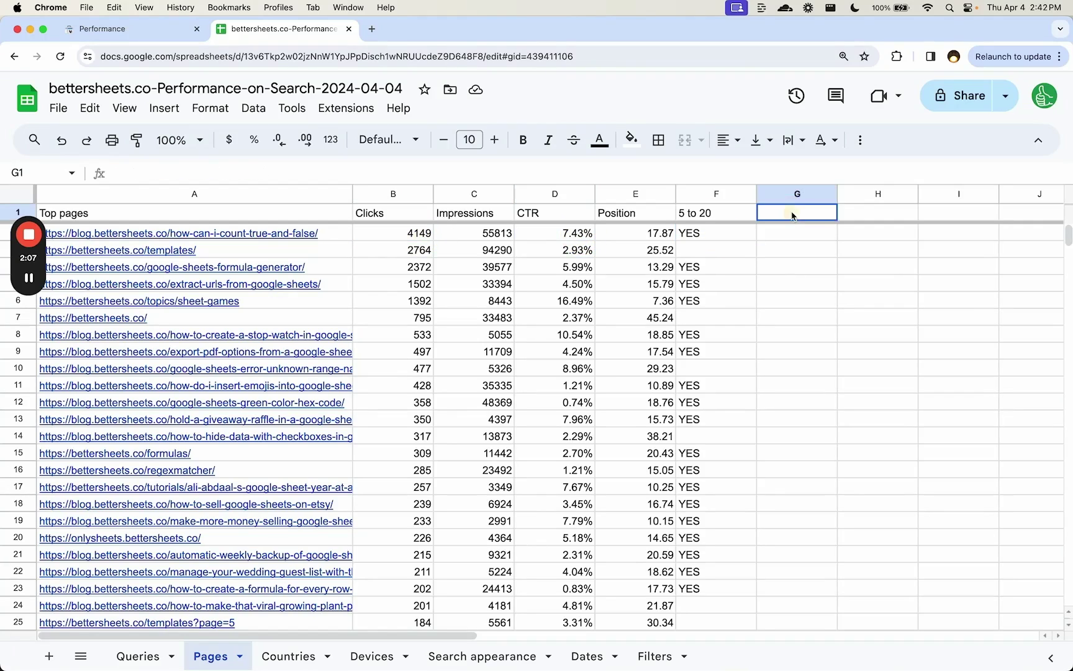
{"action": "type", "text": "Clicks"}
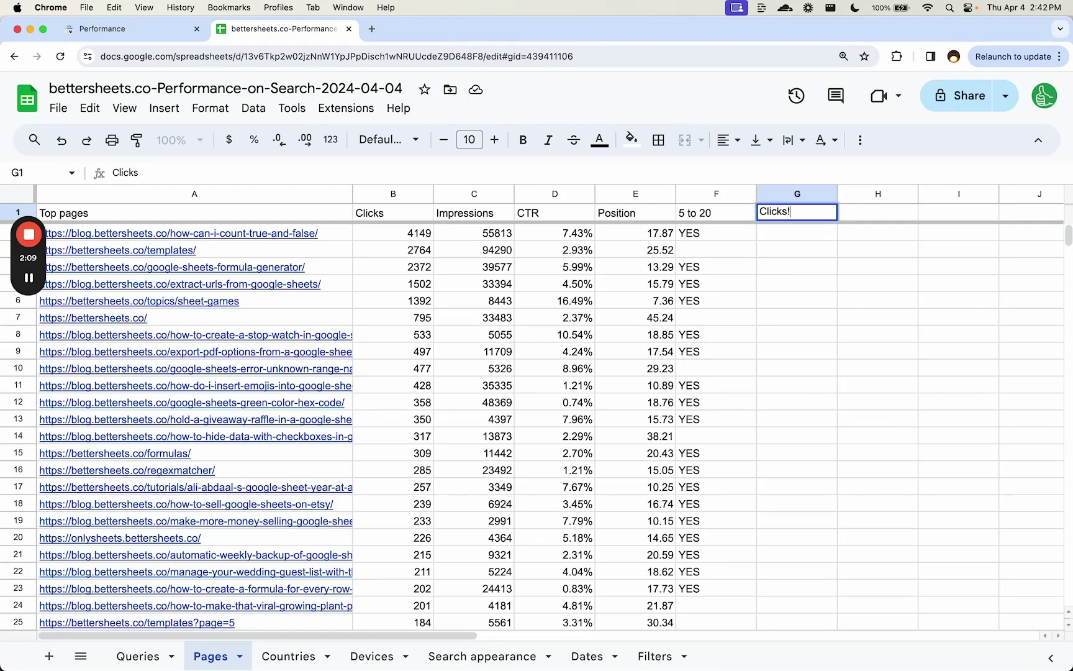
{"action": "key", "text": "Return"}
{"action": "type", "text": "="}
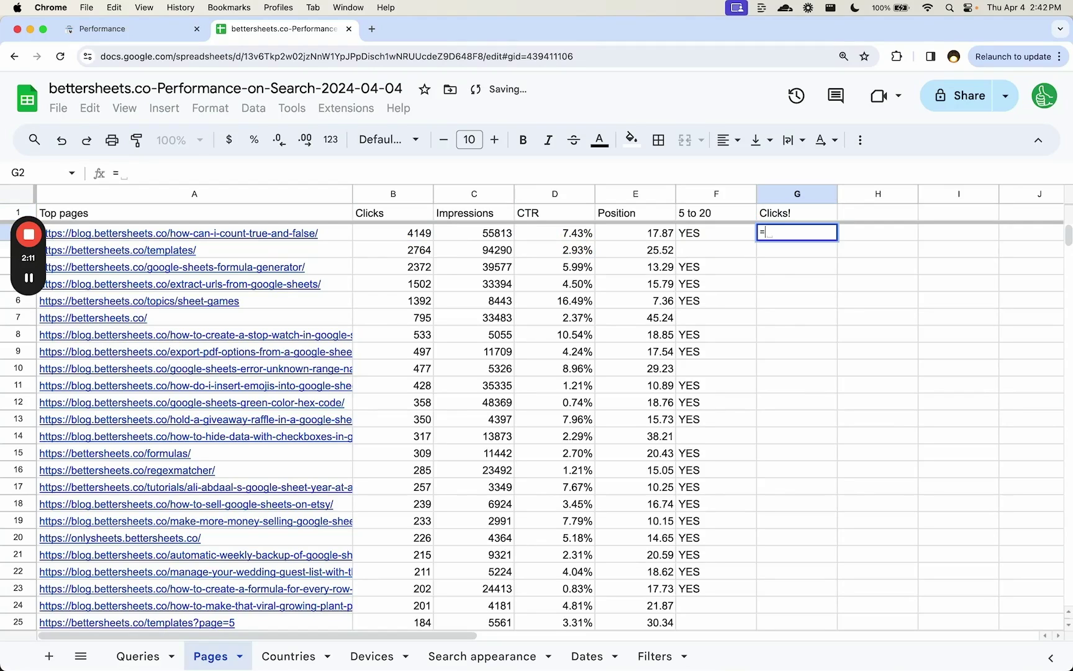
{"action": "type", "text": "IF("}
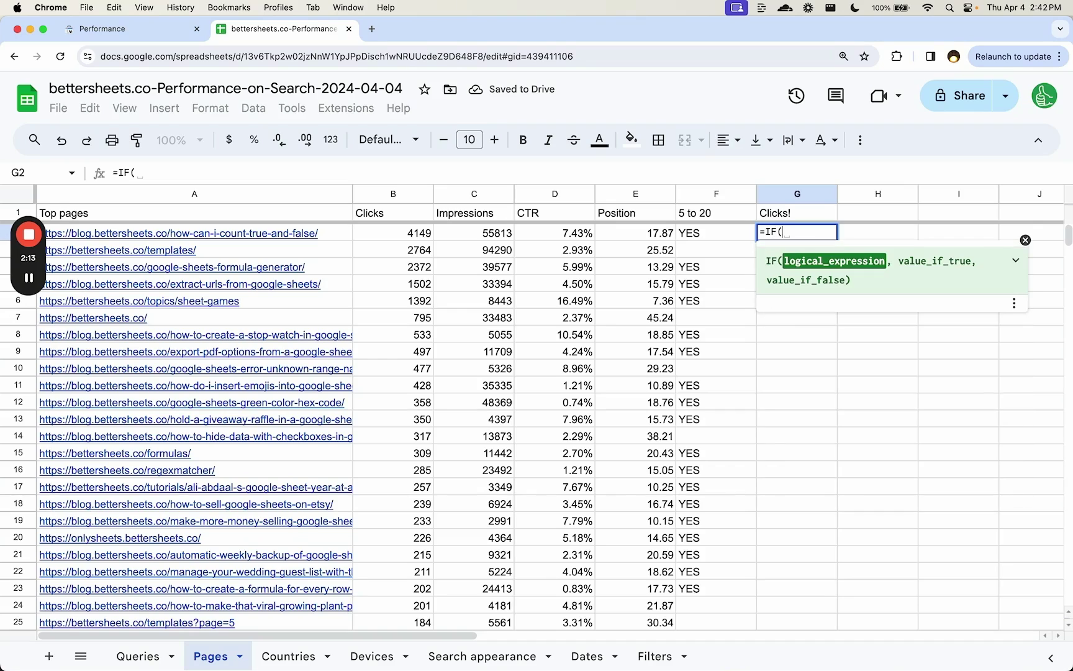
{"action": "left_click", "coordinate": [413, 234]}
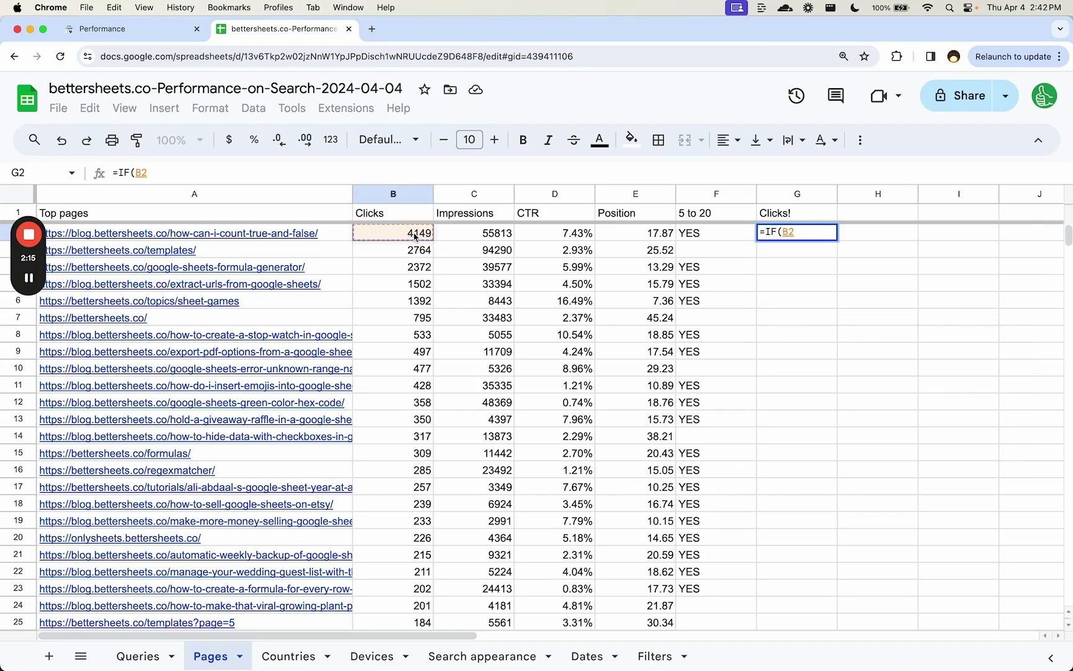
{"action": "type", "text": ">0,\"YES\","}
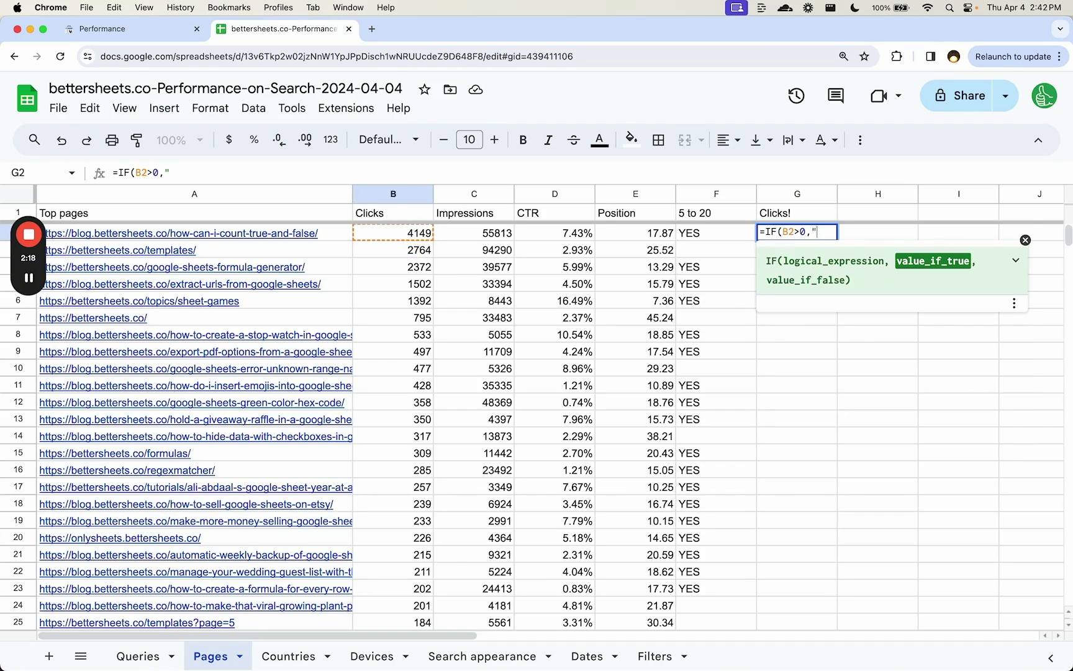
{"action": "type", "text": ")"}
{"action": "key", "text": "Return"}
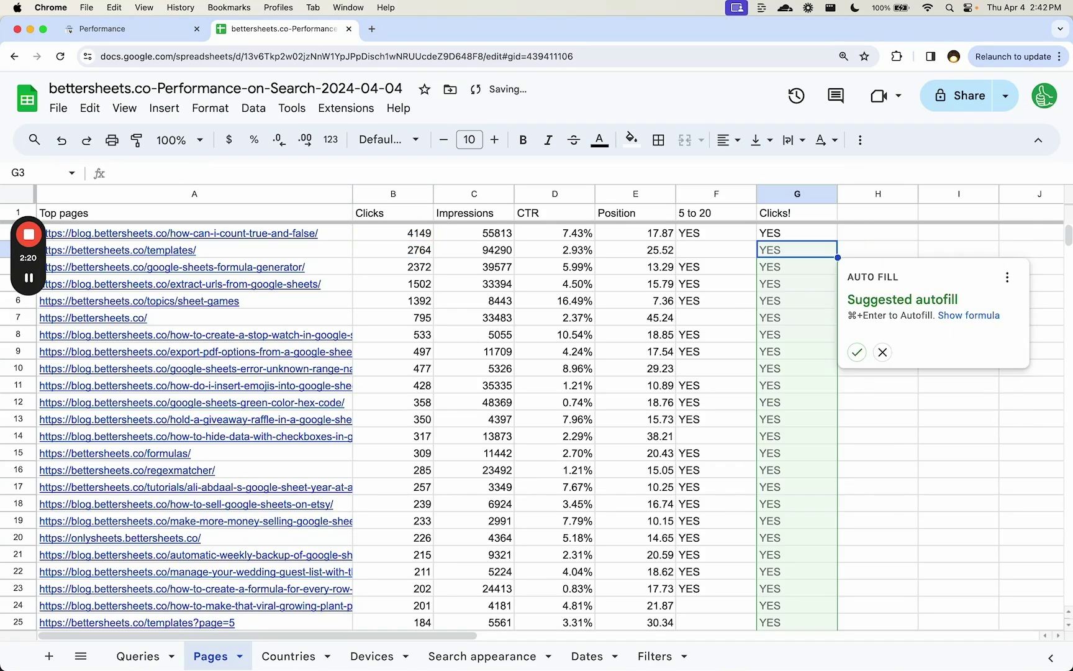
{"action": "key", "text": "super+Return"}
Step: Check the impressions, positions and URLs of the zero-click pages
{"action": "scroll", "coordinate": [558, 407], "scroll_direction": "down", "scroll_amount": 20}
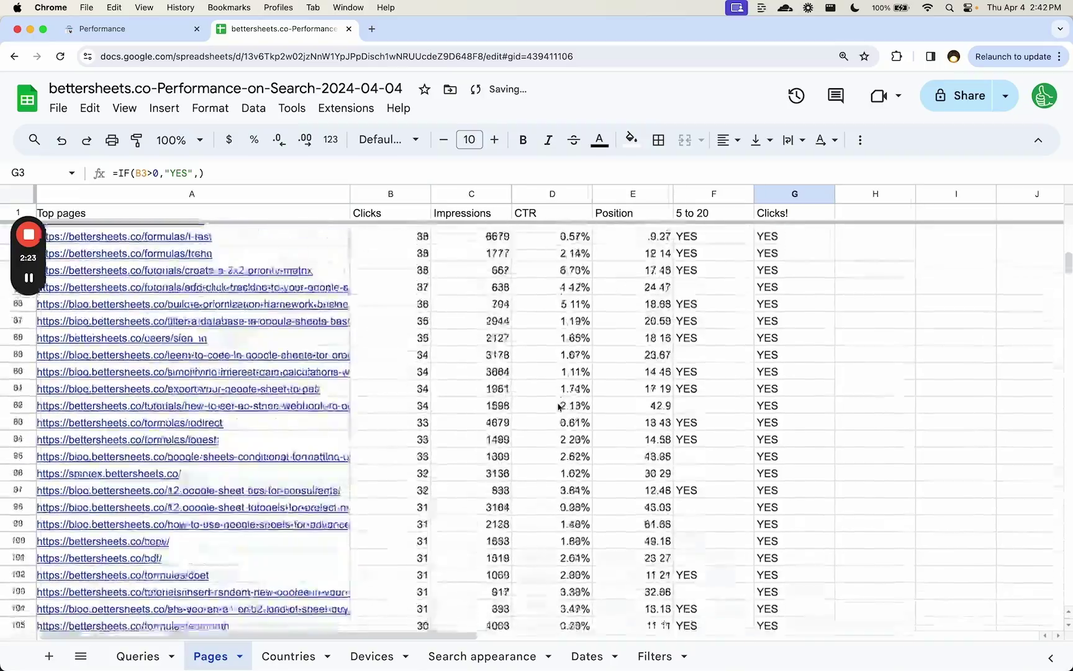
{"action": "scroll", "coordinate": [559, 407], "scroll_direction": "down", "scroll_amount": 20}
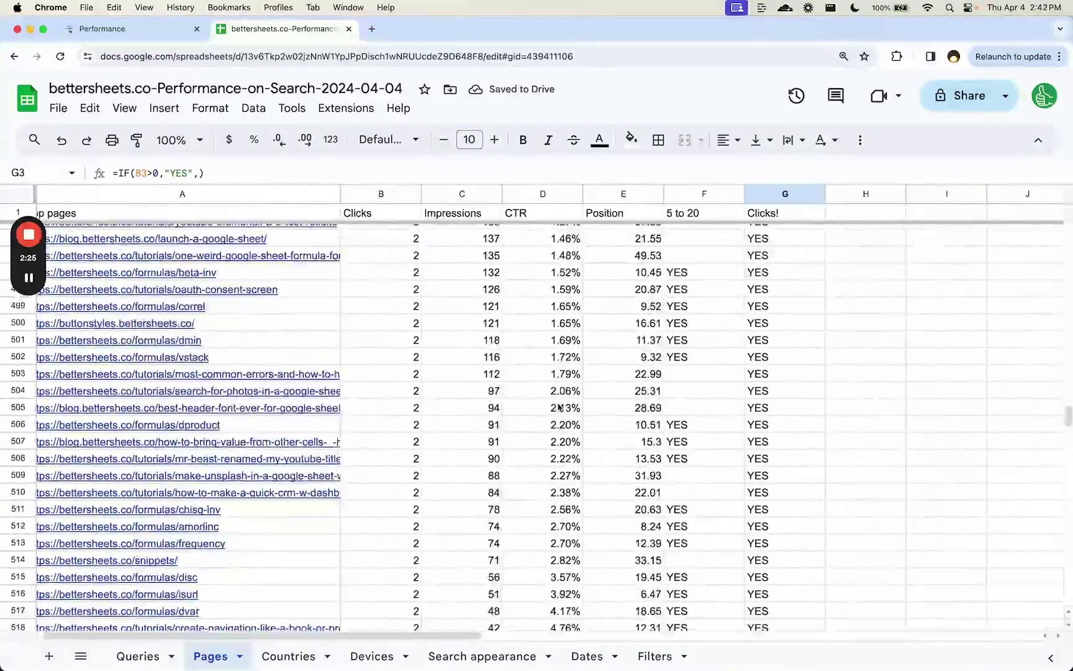
{"action": "scroll", "coordinate": [460, 297], "scroll_direction": "up", "scroll_amount": 8}
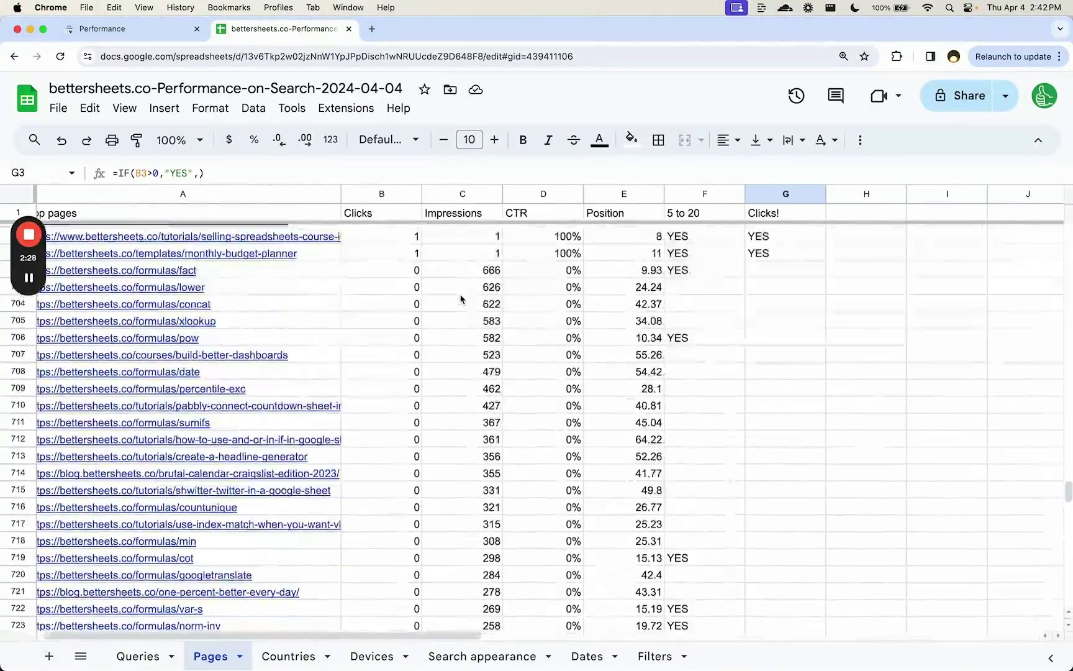
{"action": "left_click", "coordinate": [463, 276]}
{"action": "left_click_drag", "start_coordinate": [464, 280], "coordinate": [610, 402]}
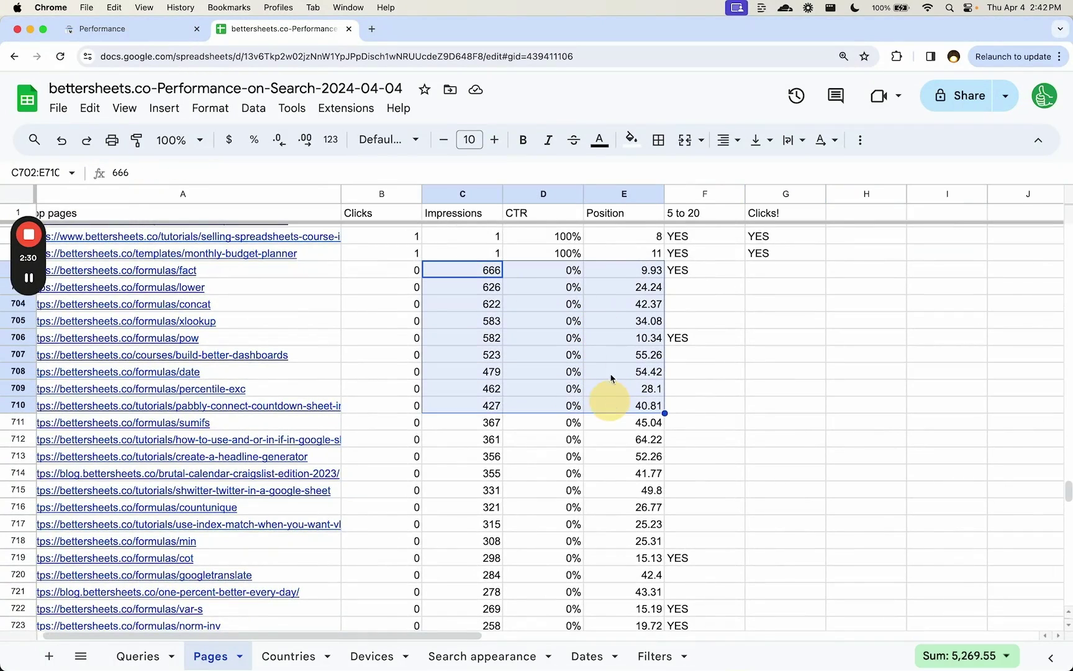
{"action": "left_click", "coordinate": [637, 289]}
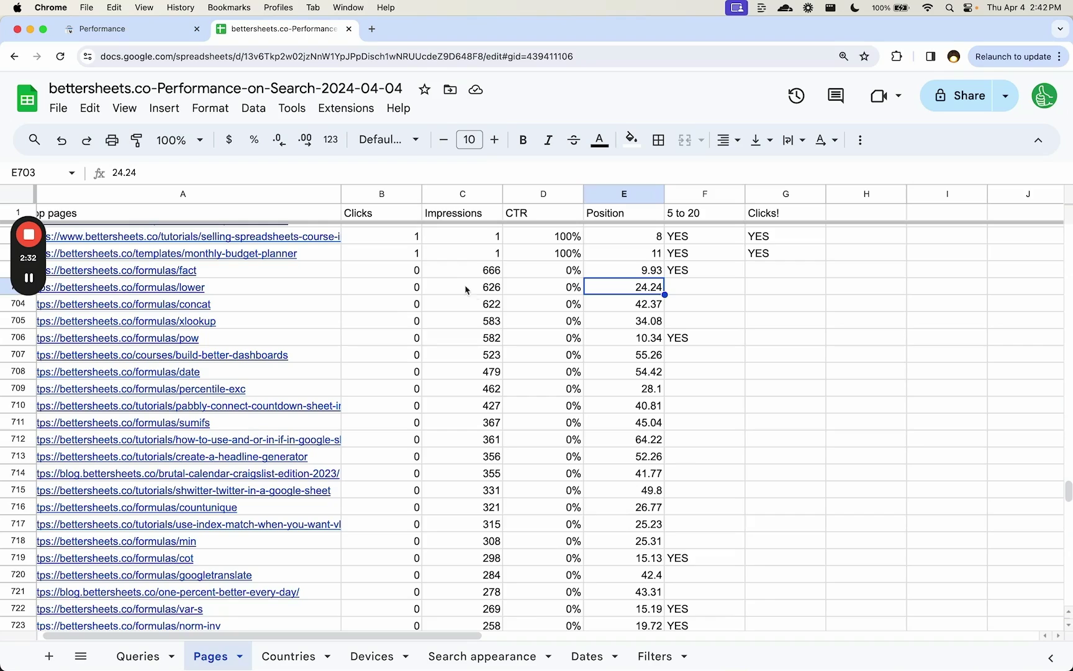
{"action": "left_click", "coordinate": [639, 321]}
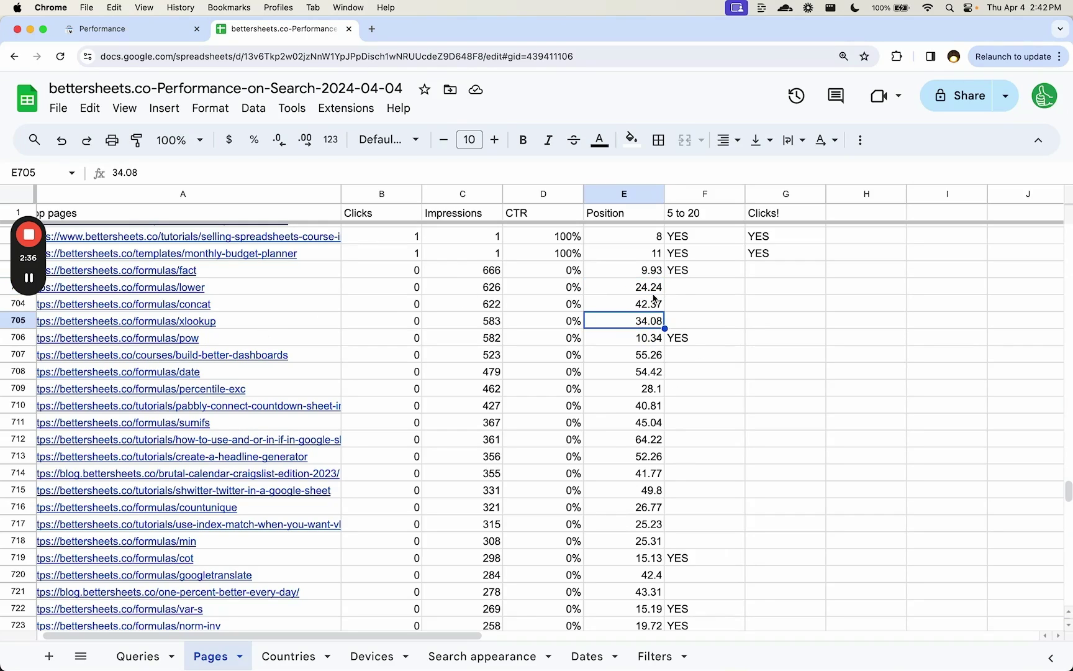
{"action": "left_click", "coordinate": [655, 301]}
{"action": "left_click", "coordinate": [476, 309]}
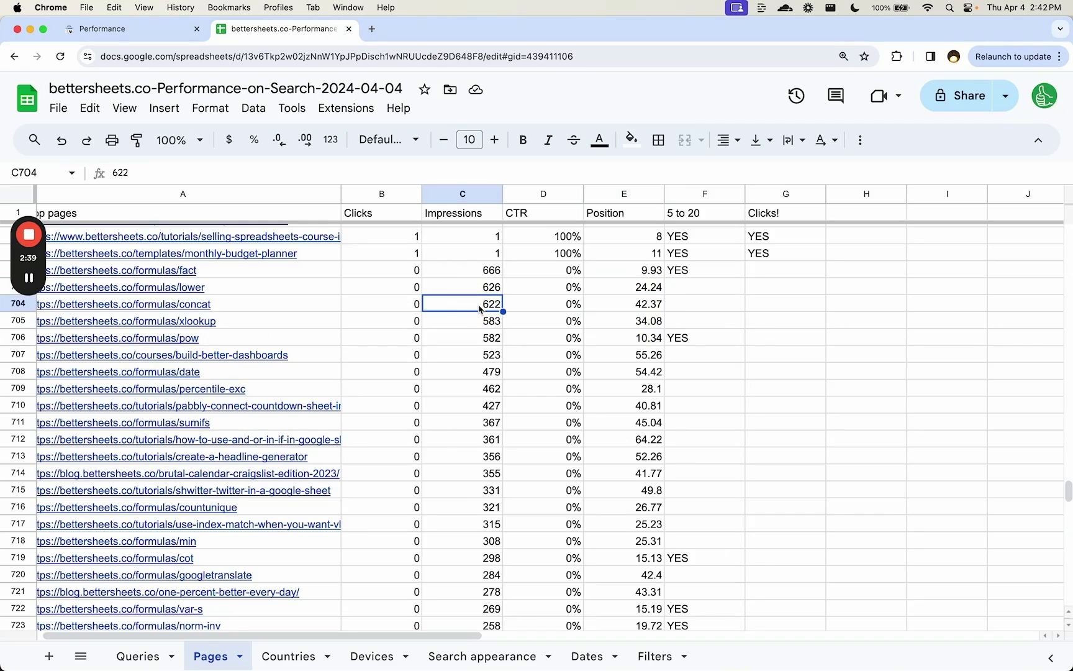
{"action": "left_click", "coordinate": [275, 312]}
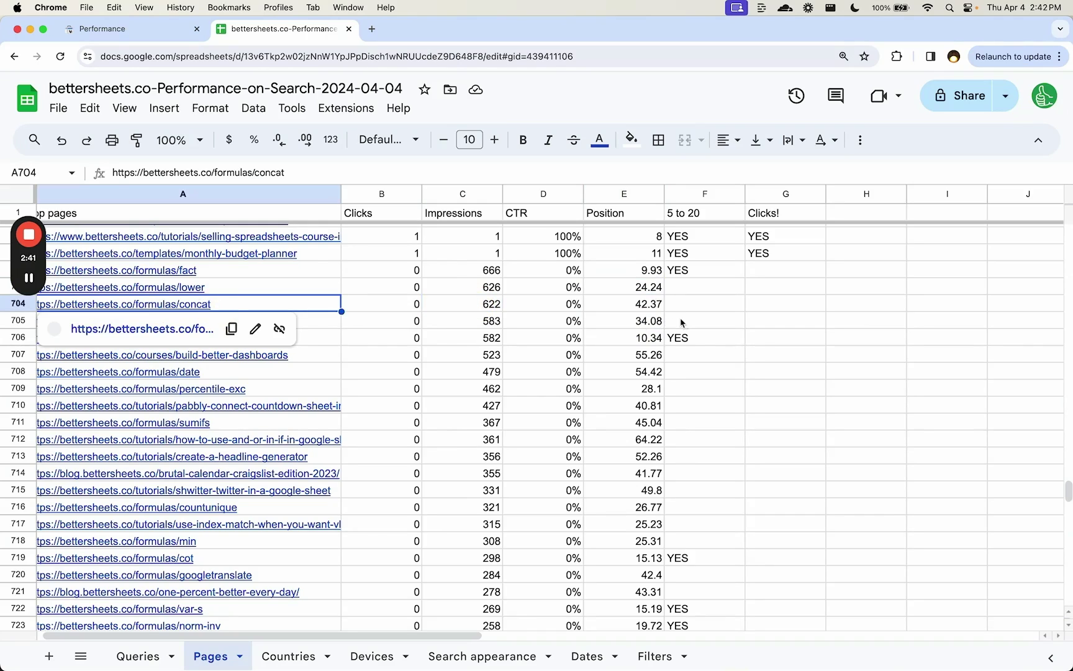
{"action": "left_click", "coordinate": [625, 322]}
Step: Check the one-click pages and the top page's impressions and CTR
{"action": "scroll", "coordinate": [624, 323], "scroll_direction": "up", "scroll_amount": 5}
{"action": "left_click", "coordinate": [428, 351]}
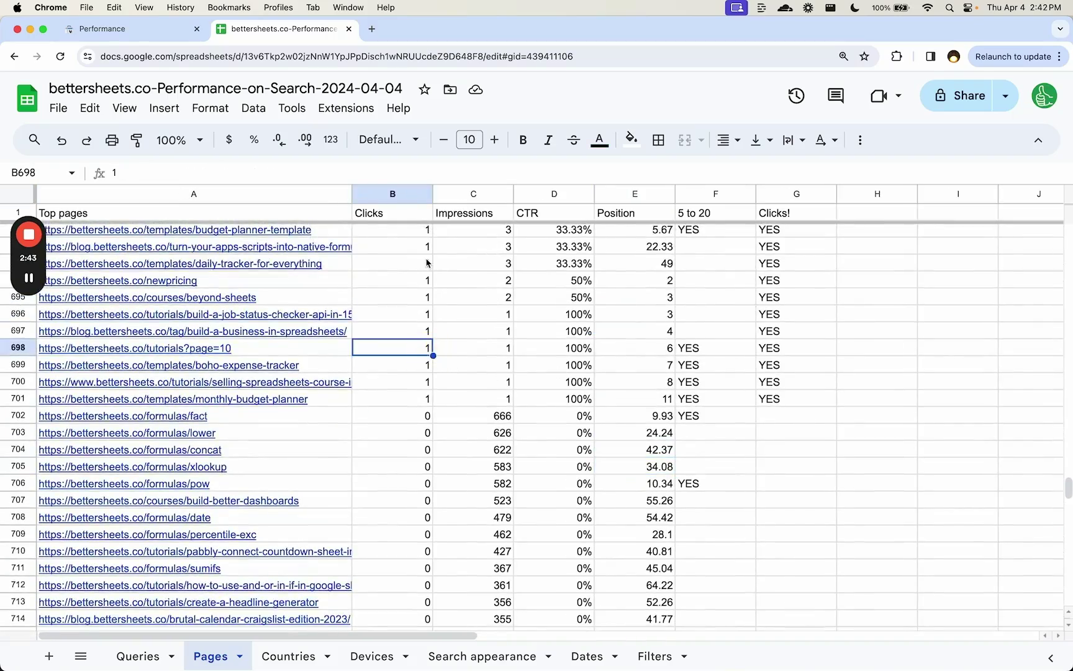
{"action": "scroll", "coordinate": [421, 275], "scroll_direction": "up", "scroll_amount": 20}
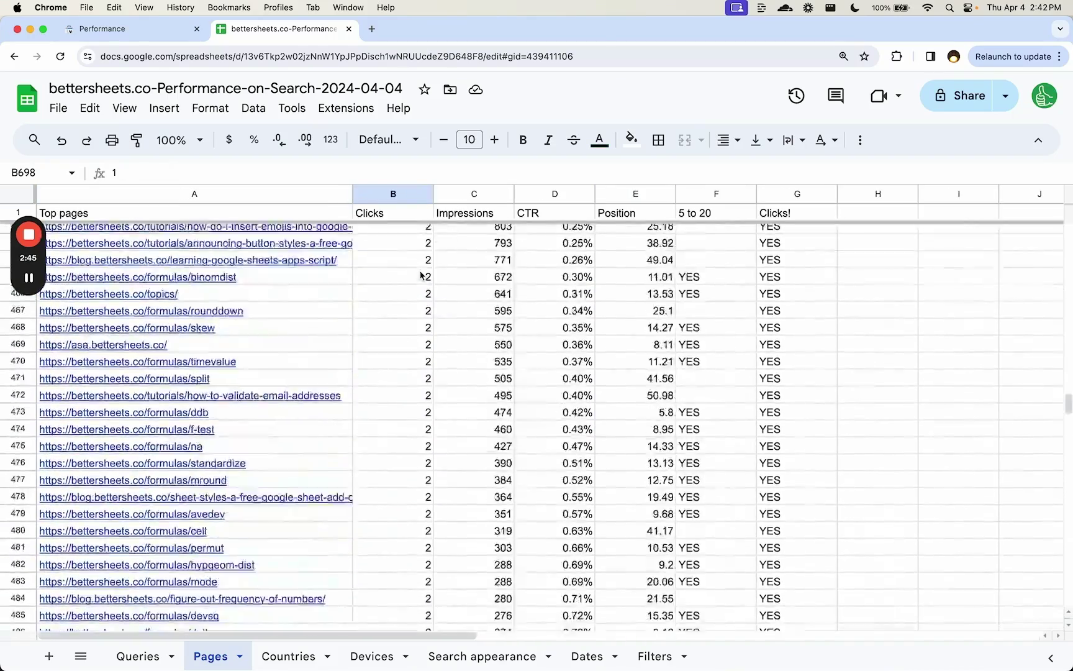
{"action": "scroll", "coordinate": [421, 275], "scroll_direction": "up", "scroll_amount": 20}
{"action": "left_click", "coordinate": [501, 278]}
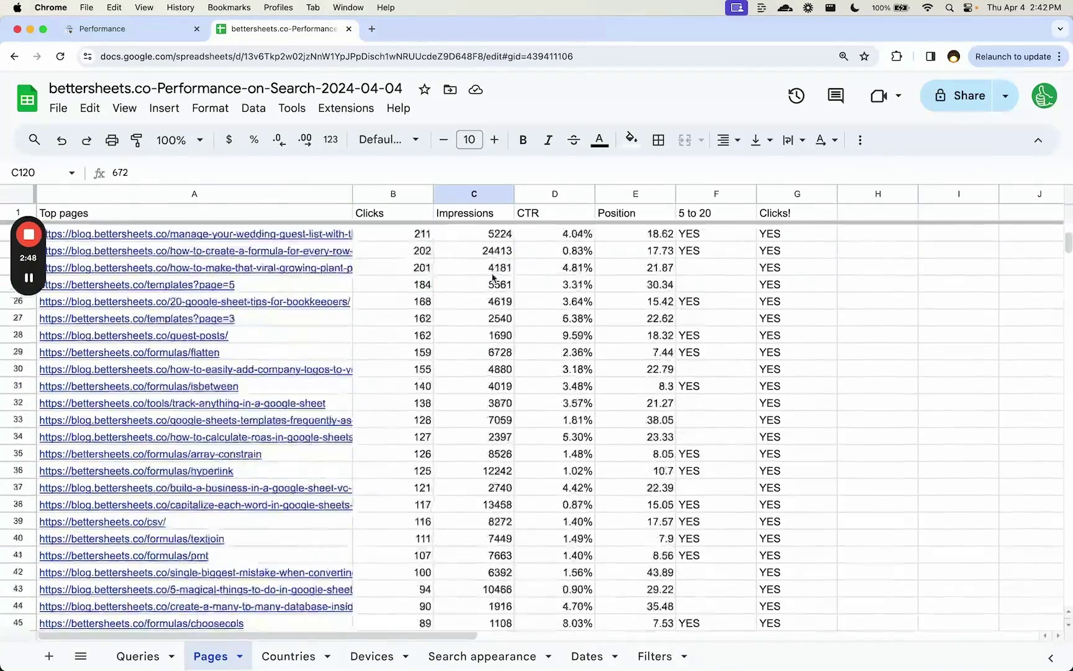
{"action": "left_click", "coordinate": [481, 238]}
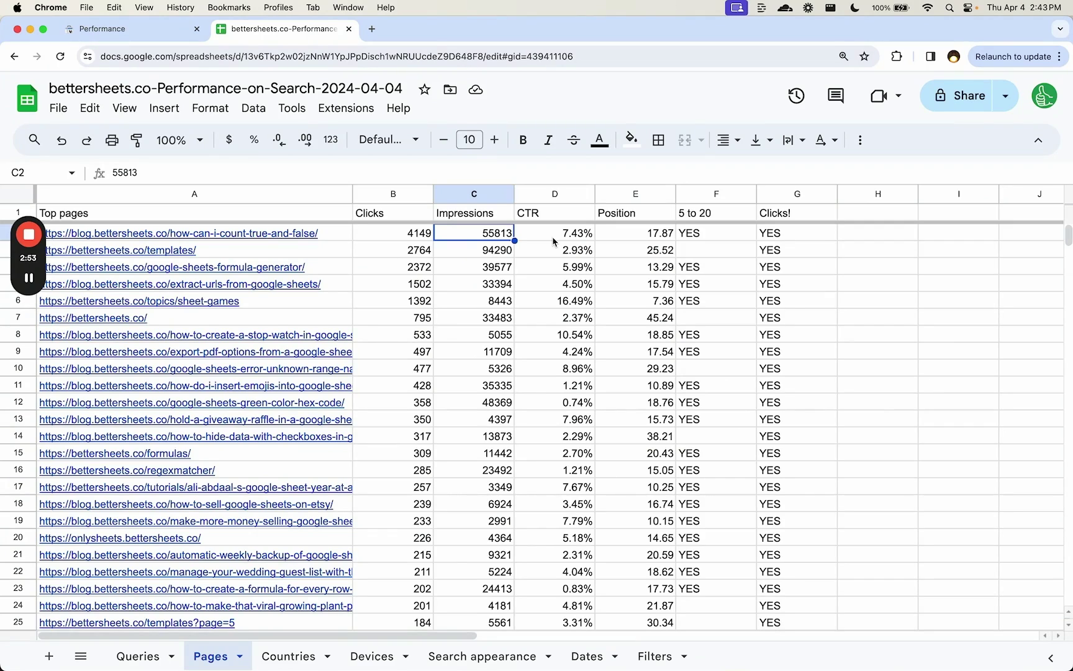
{"action": "left_click", "coordinate": [554, 241]}
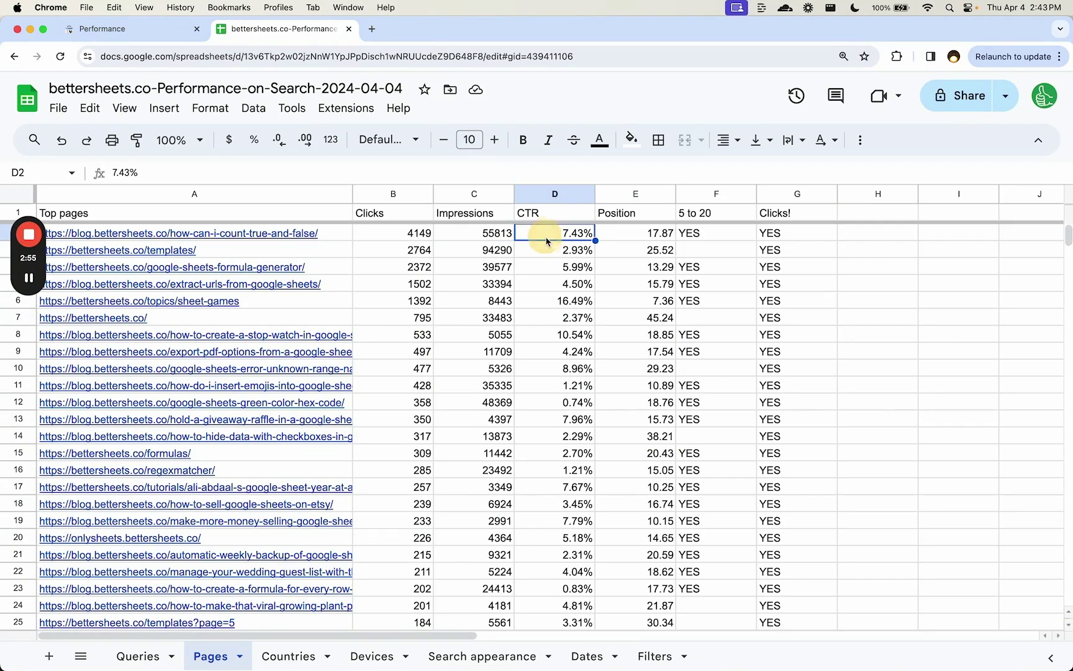
Step: Add the 'Potential Impressions' heading in H1, abandoning a first formula attempt
{"action": "left_click", "coordinate": [864, 236]}
{"action": "left_click", "coordinate": [898, 215]}
{"action": "type", "text": "Pote"}
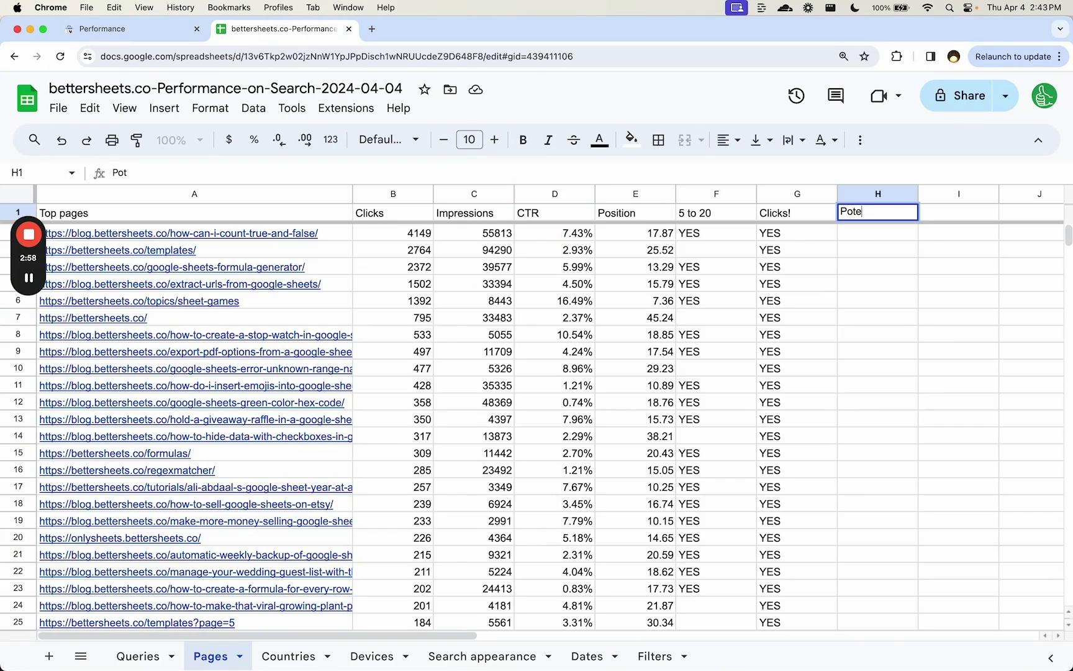
{"action": "type", "text": "ntial Impressions"}
{"action": "key", "text": "Return"}
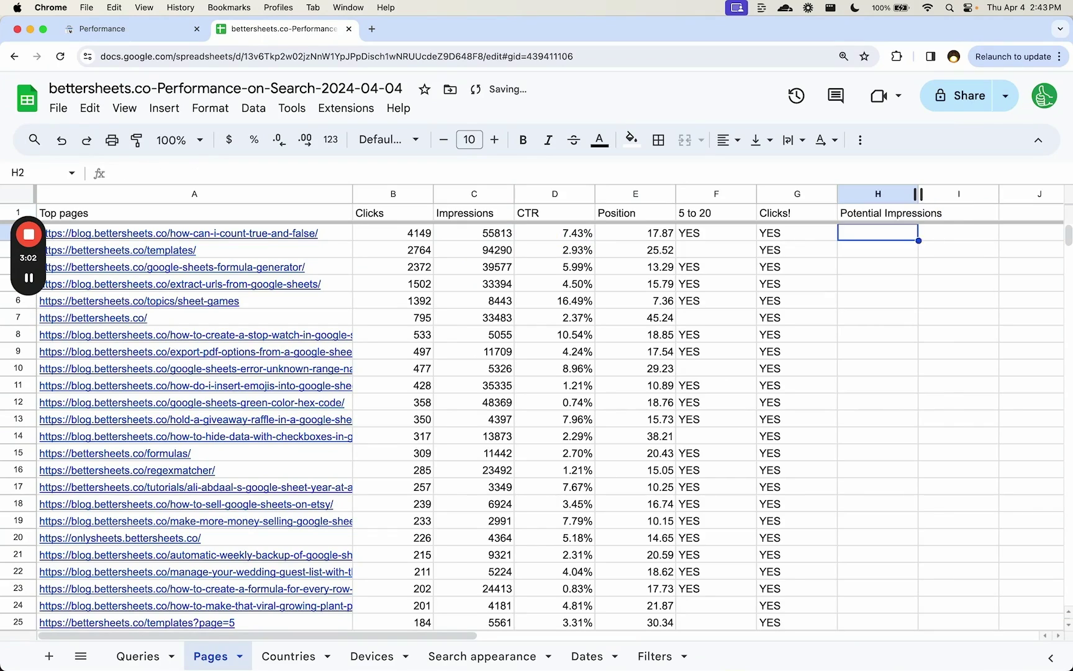
{"action": "type", "text": "="}
{"action": "left_click", "coordinate": [494, 235]}
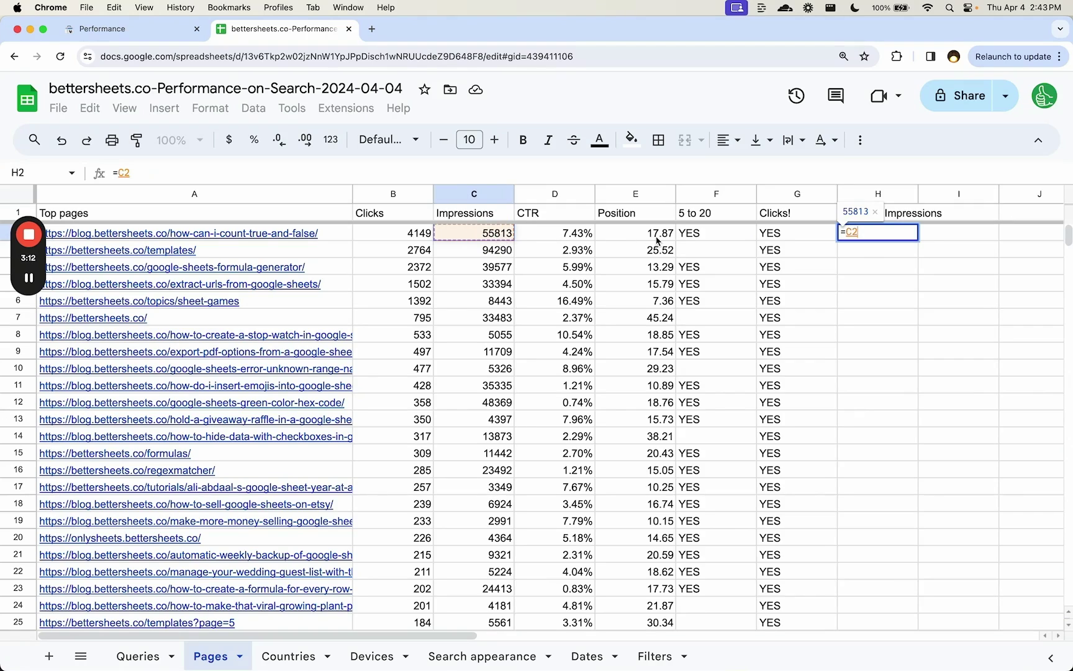
{"action": "key", "text": "Left"}
{"action": "key", "text": "Left"}
{"action": "key", "text": "Down"}
{"action": "key", "text": "Down"}
{"action": "key", "text": "Down"}
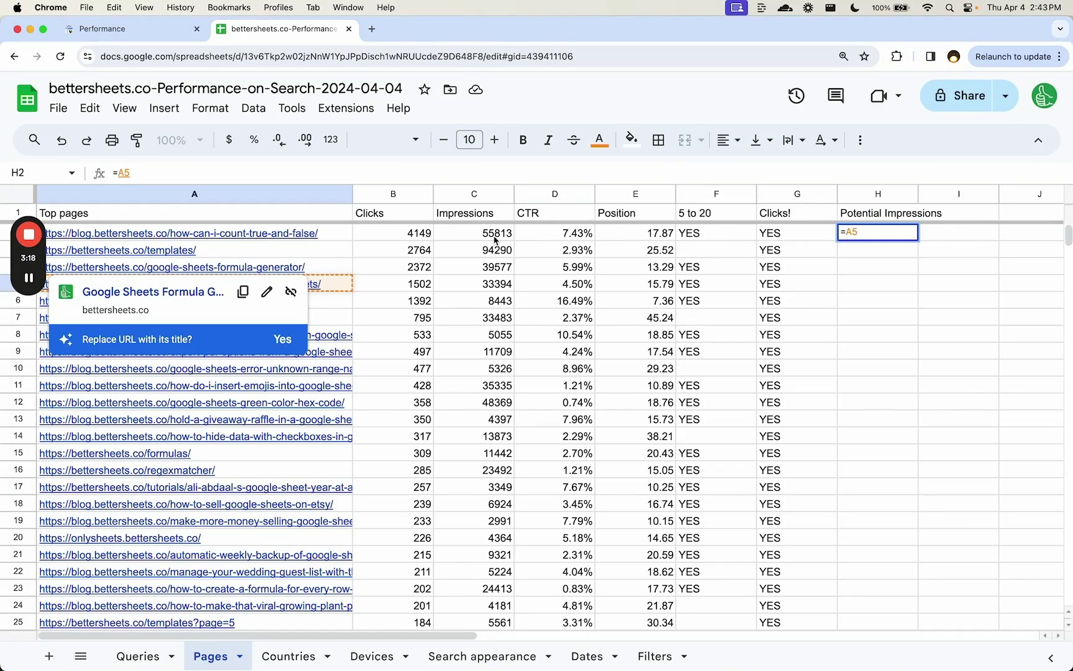
{"action": "left_click", "coordinate": [494, 239]}
Step: Enter =C2/(1/E2) in H2 and fill it down column H
{"action": "left_click", "coordinate": [916, 241]}
{"action": "type", "text": "="}
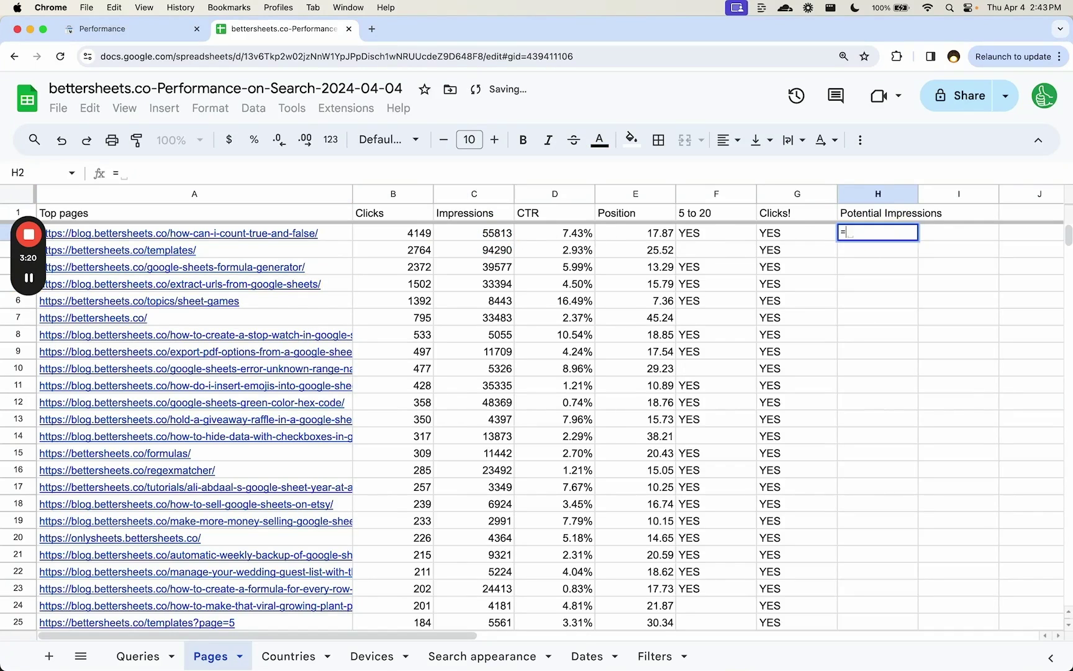
{"action": "left_click", "coordinate": [496, 236]}
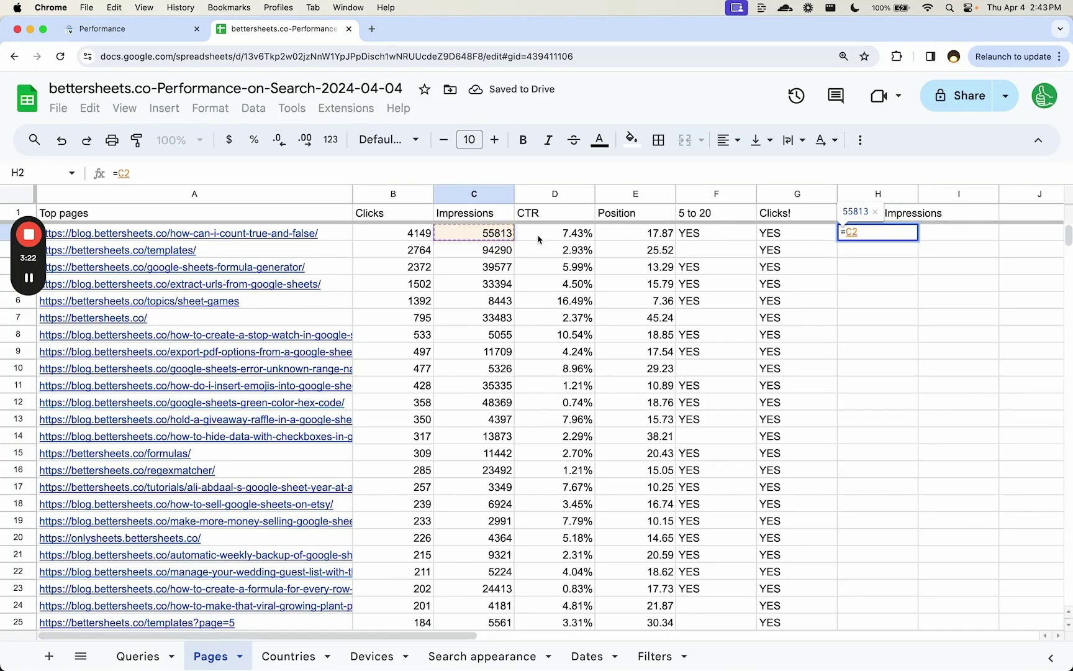
{"action": "type", "text": "/"}
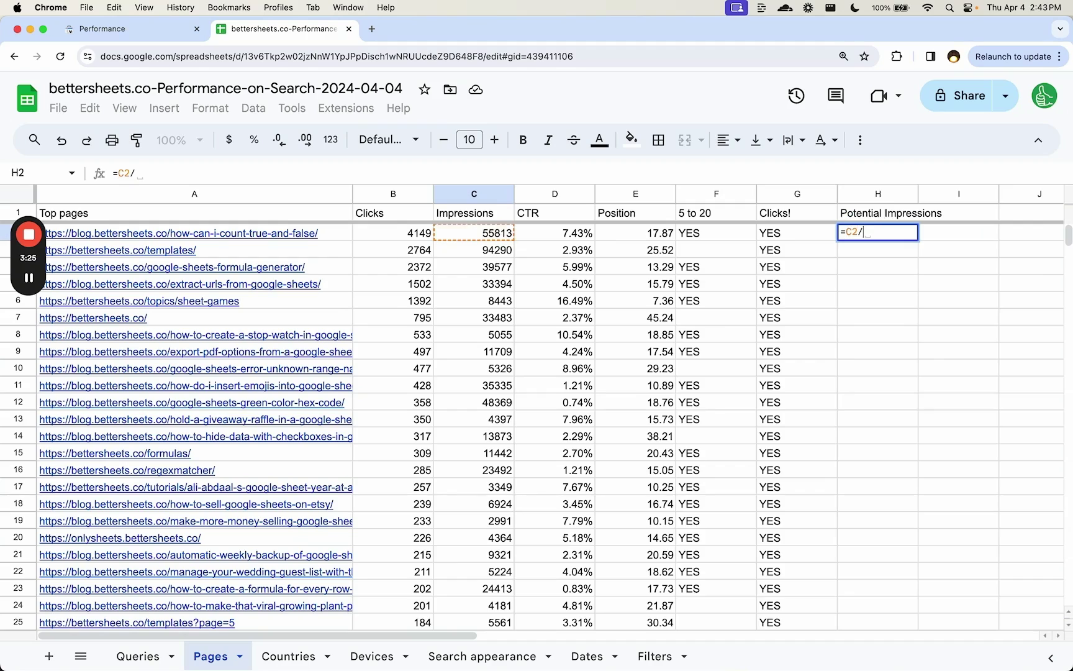
{"action": "type", "text": "(1/"}
{"action": "left_click", "coordinate": [664, 241]}
{"action": "type", "text": ")"}
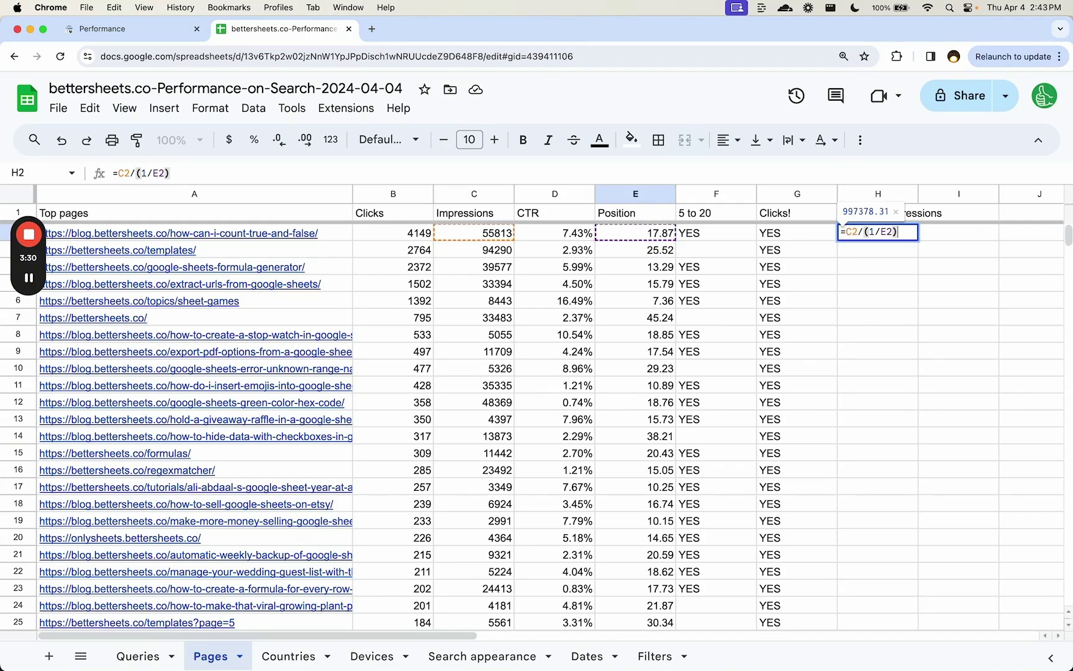
{"action": "key", "text": "Return"}
{"action": "key", "text": "super+Return"}
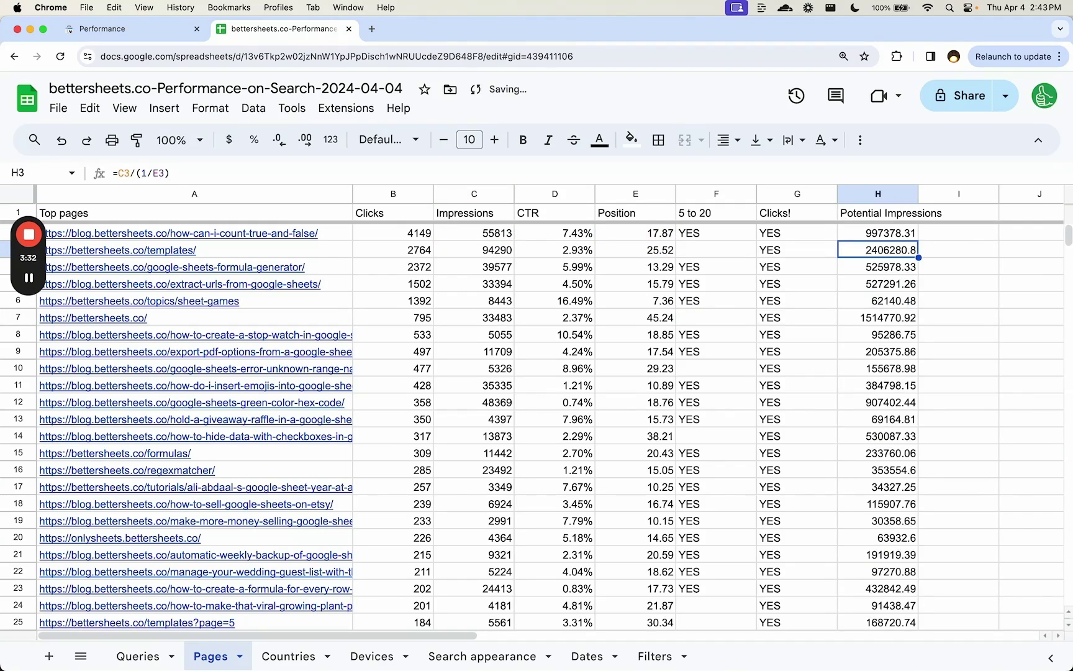
Step: Check the Potential Impressions values against Impressions and the 5 to 20 and Clicks! cells
{"action": "left_click", "coordinate": [885, 236]}
{"action": "scroll", "coordinate": [882, 382], "scroll_direction": "down", "scroll_amount": 20}
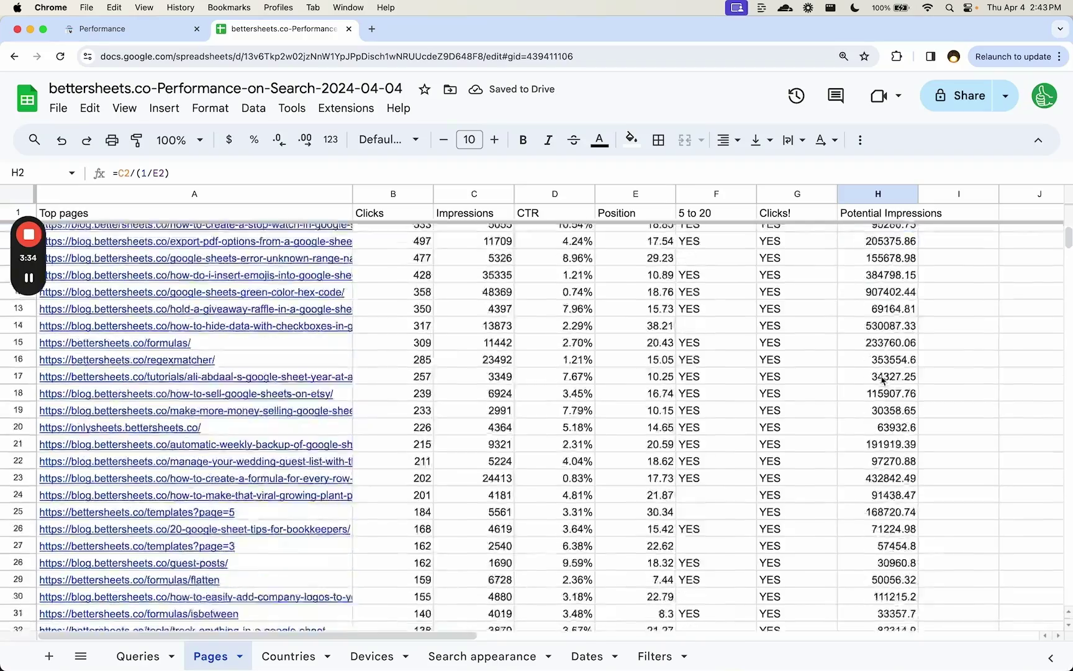
{"action": "scroll", "coordinate": [883, 380], "scroll_direction": "up", "scroll_amount": 20}
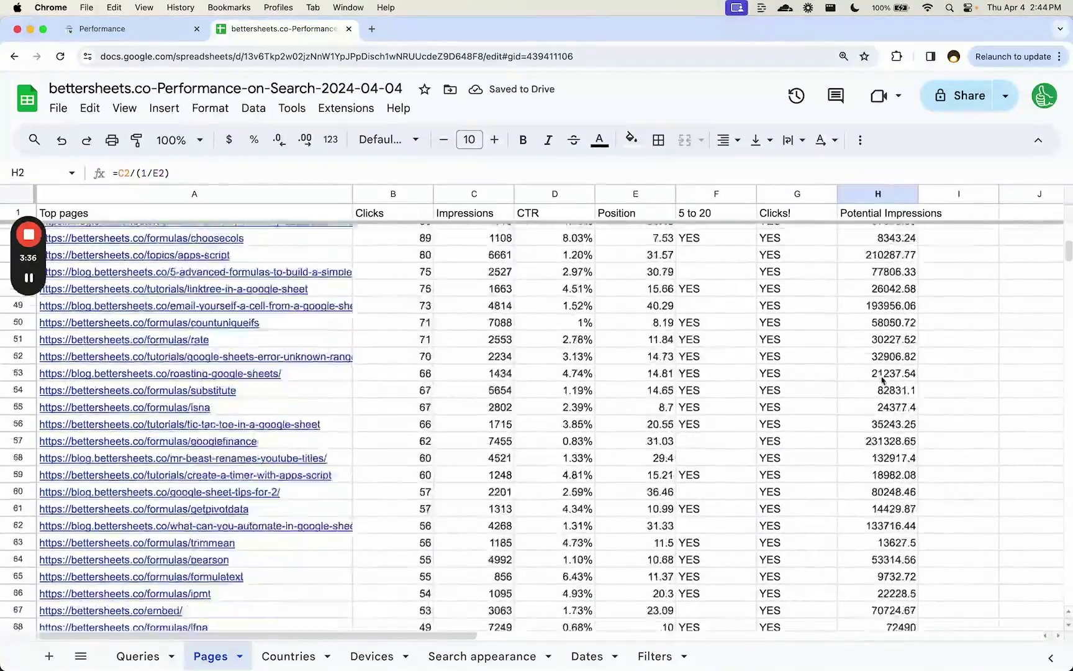
{"action": "left_click", "coordinate": [495, 250]}
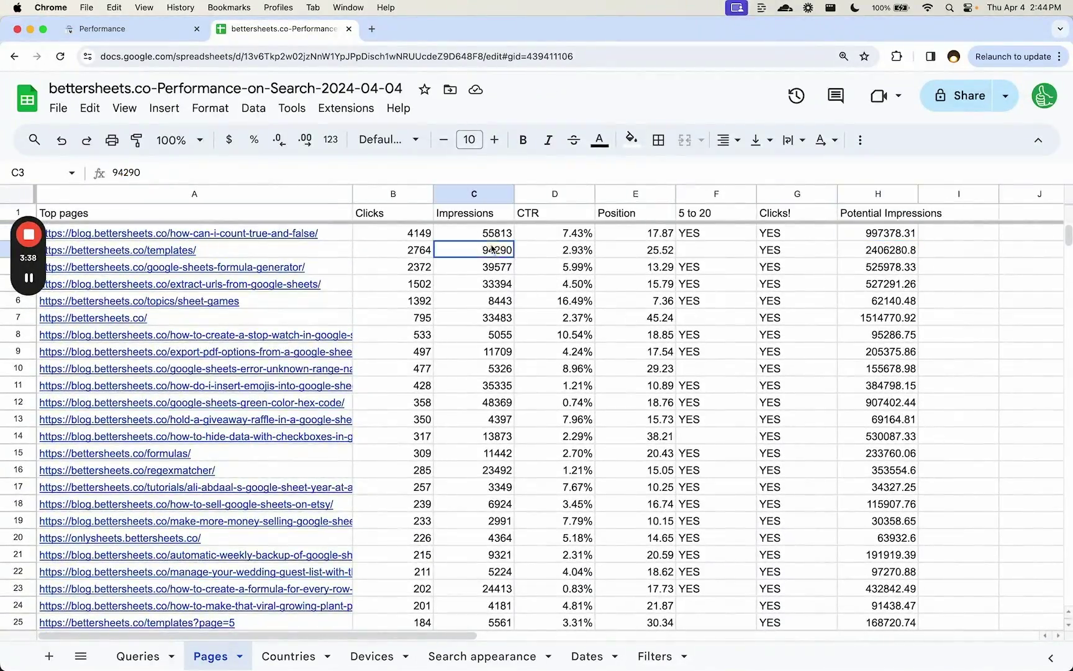
{"action": "left_click", "coordinate": [885, 235]}
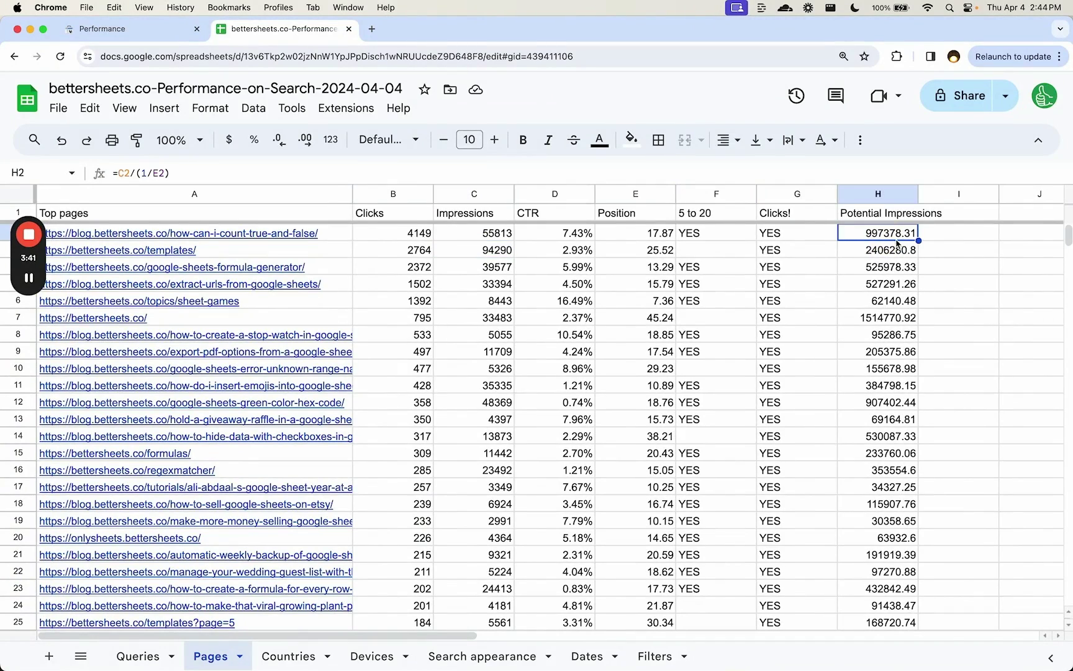
{"action": "scroll", "coordinate": [884, 240], "scroll_direction": "right", "scroll_amount": 2}
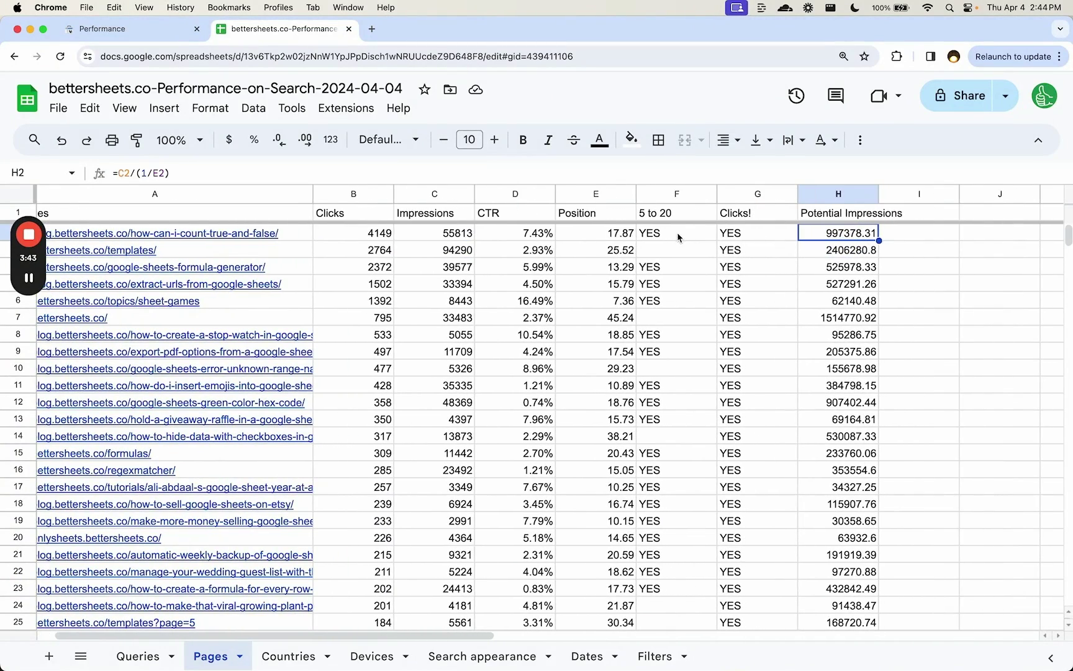
{"action": "left_click_drag", "start_coordinate": [683, 236], "coordinate": [784, 237]}
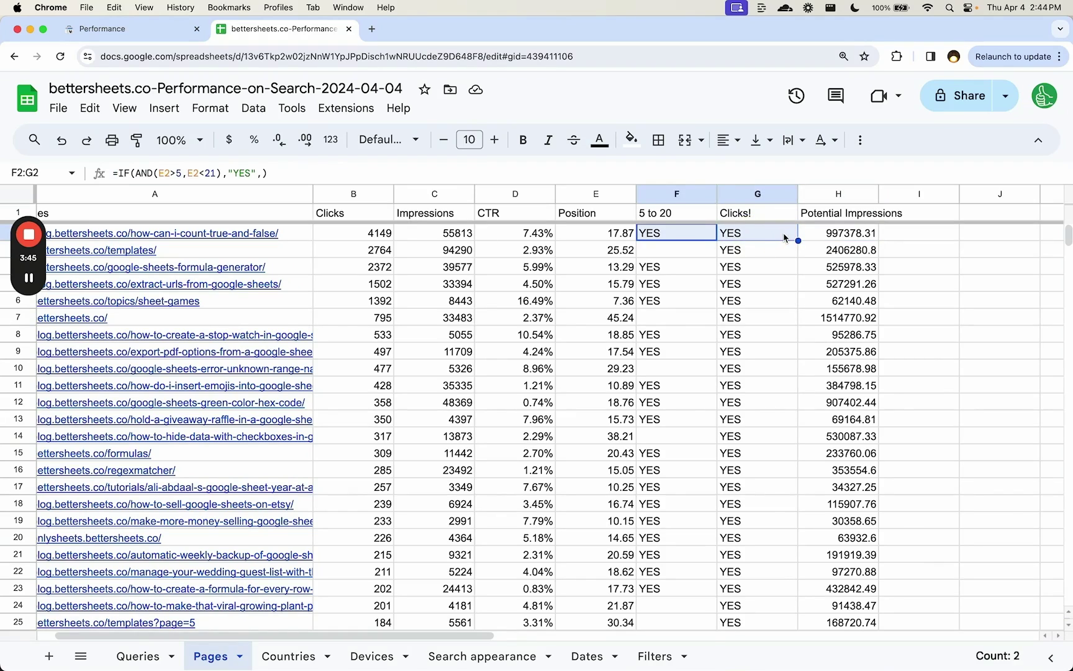
Step: Add a new sheet named FILTER
{"action": "left_click", "coordinate": [48, 656]}
{"action": "double_click", "coordinate": [282, 656]}
{"action": "type", "text": "FILTER"}
{"action": "left_click", "coordinate": [211, 655]}
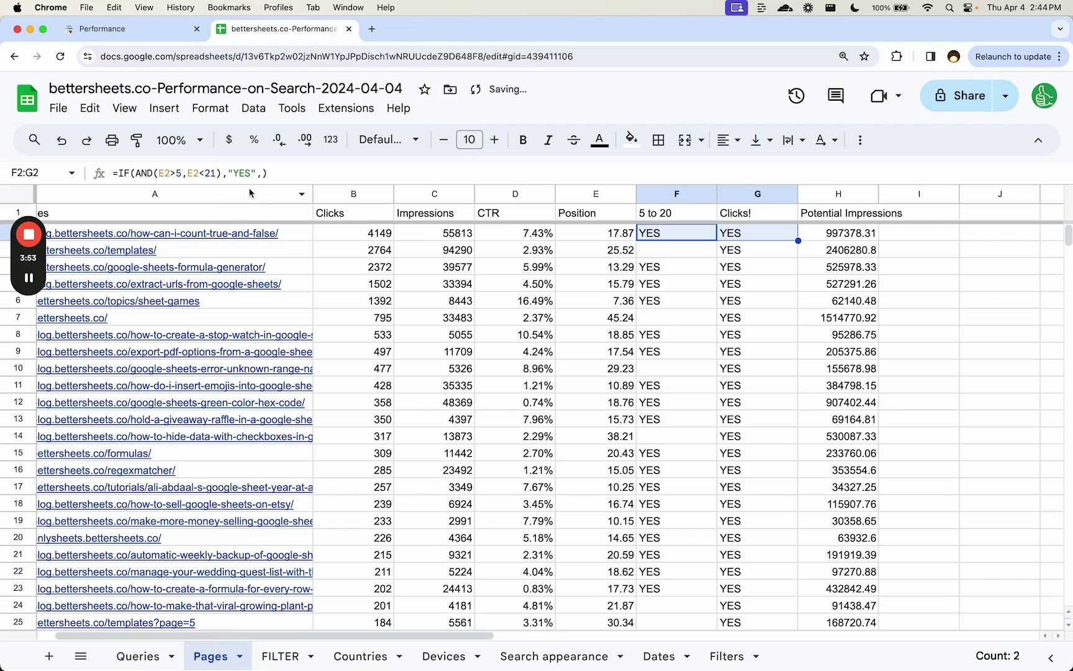
{"action": "key", "text": "ctrl+a"}
{"action": "left_click", "coordinate": [283, 656]}
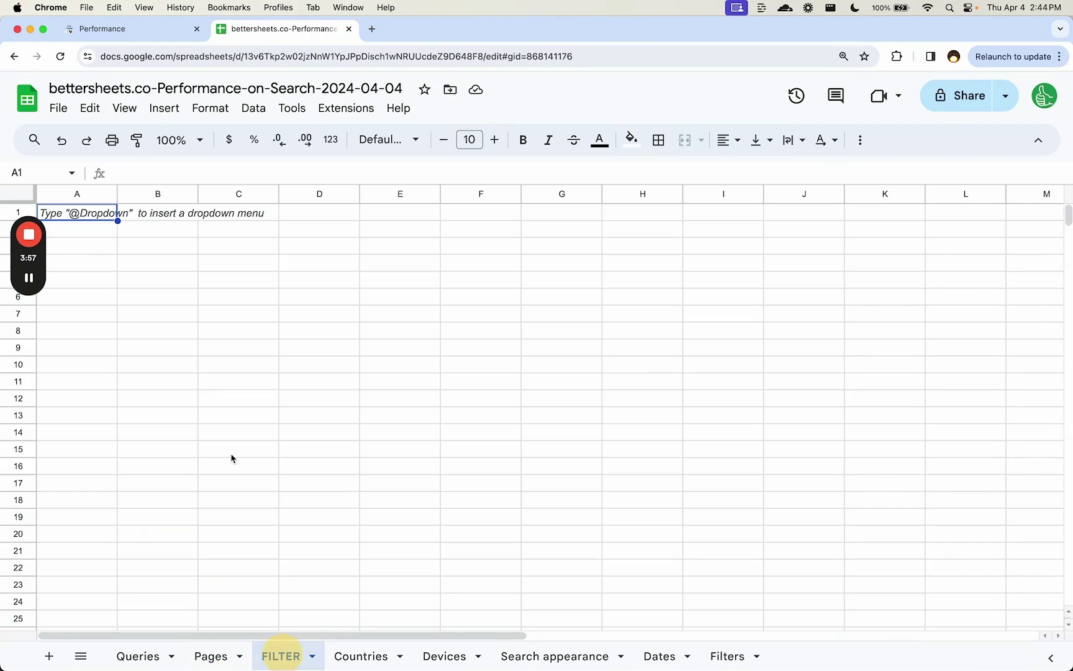
Step: In A1 enter =FILTER(Pages!A:H,Pages!F:F="YES",Pages!G:G="YES")
{"action": "type", "text": "=FILTER(A"}
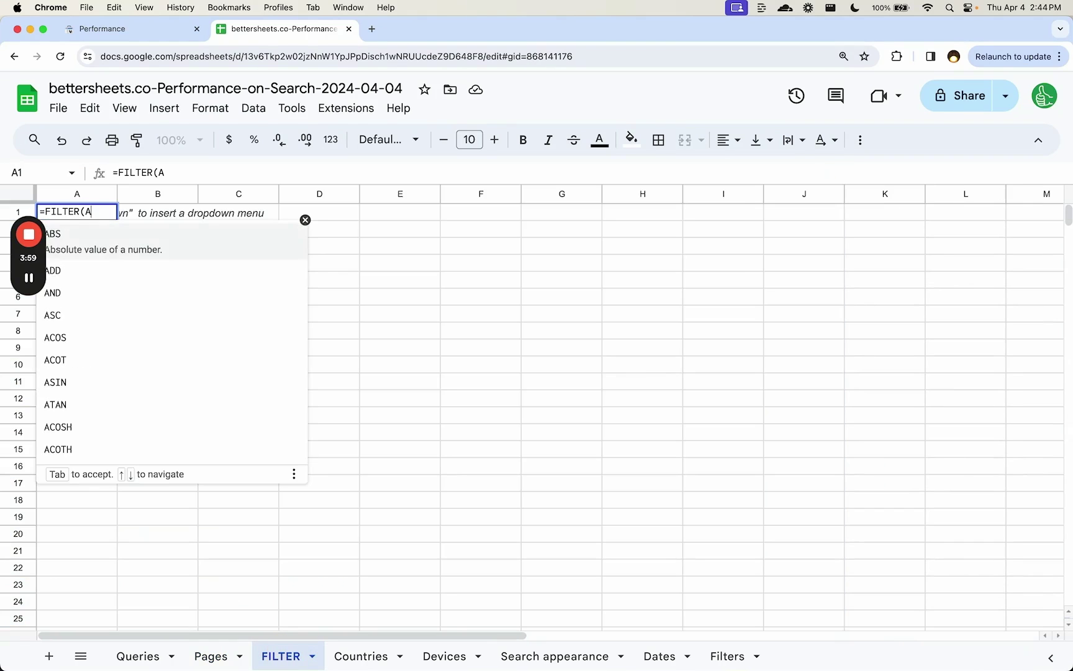
{"action": "type", "text": ":"}
{"action": "key", "text": "BackSpace"}
{"action": "key", "text": "BackSpace"}
{"action": "type", "text": "Pages!"}
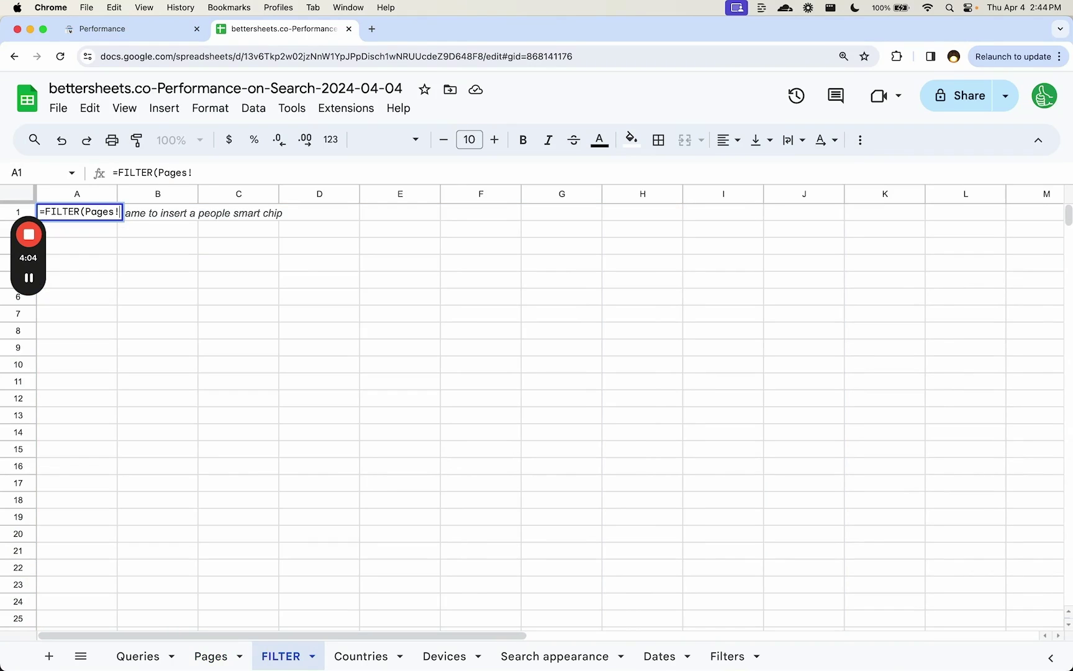
{"action": "type", "text": "A:H,"}
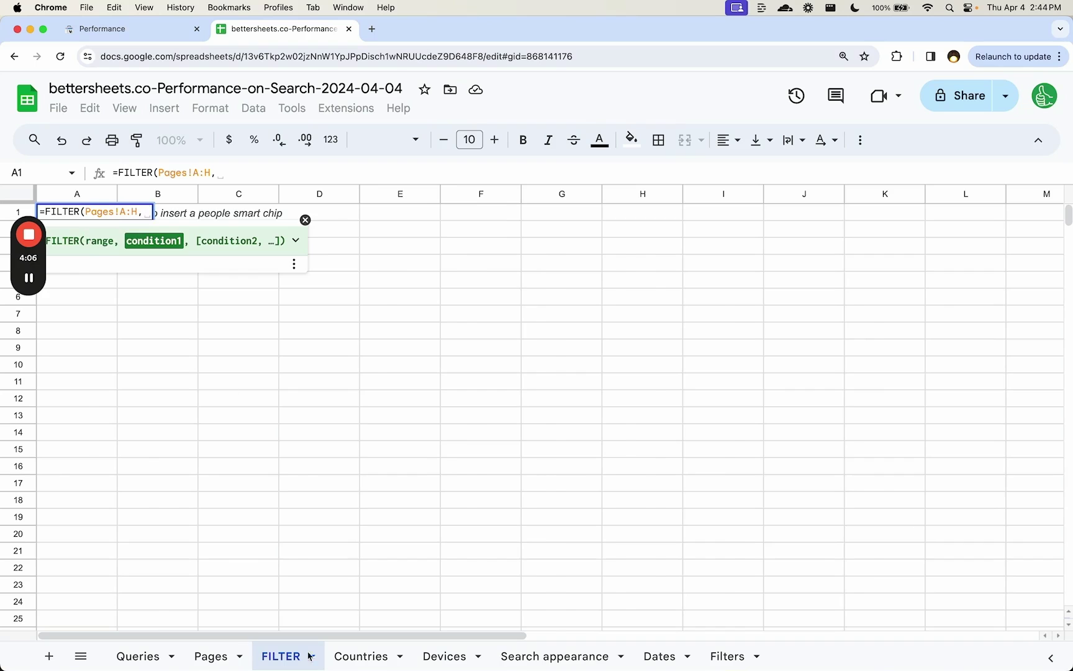
{"action": "left_click", "coordinate": [210, 656]}
{"action": "left_click", "coordinate": [677, 193]}
{"action": "type", "text": "=\"YE"}
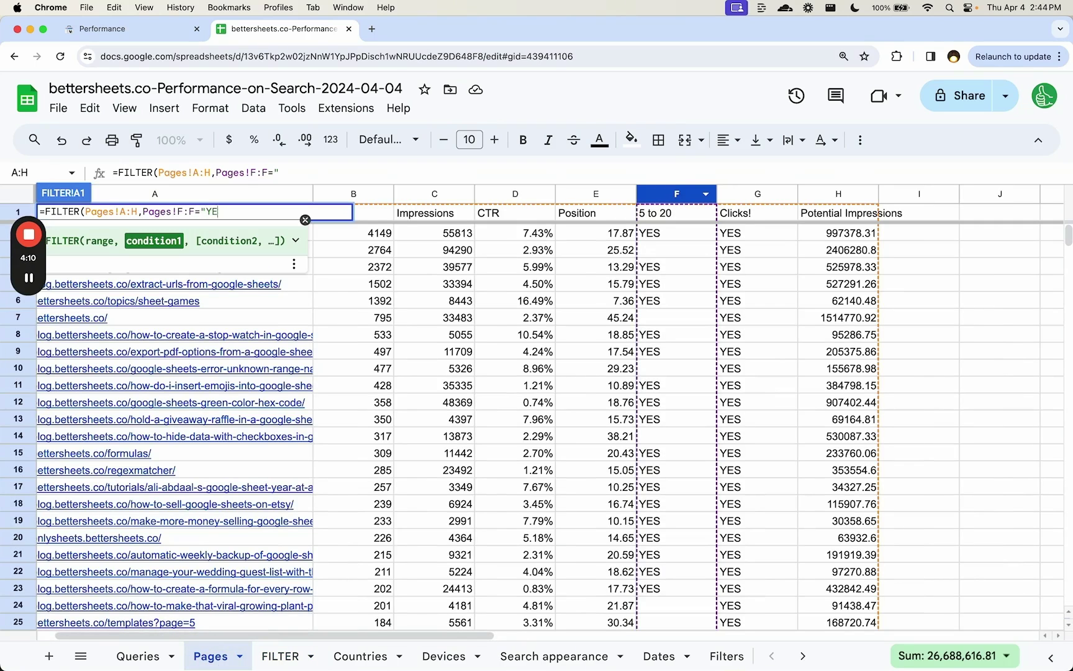
{"action": "type", "text": "S\","}
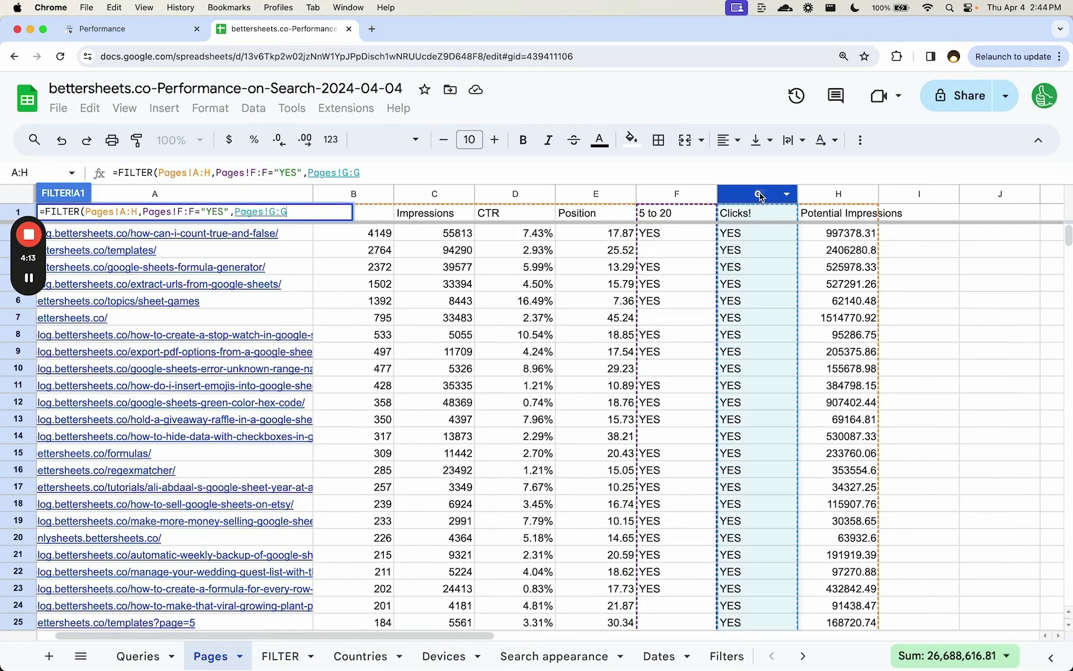
{"action": "type", "text": "=\"YES\""}
{"action": "key", "text": "Return"}
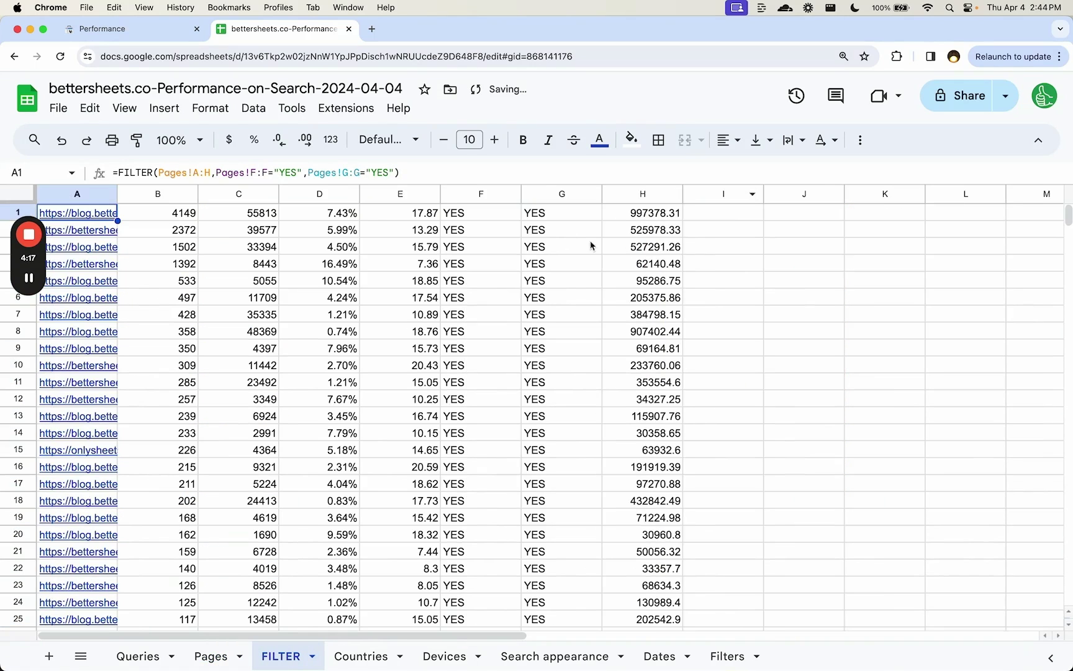
Step: Wrap the formula in SORT by column 8, Potential Impressions, descending (FALSE)
{"action": "left_click", "coordinate": [667, 212]}
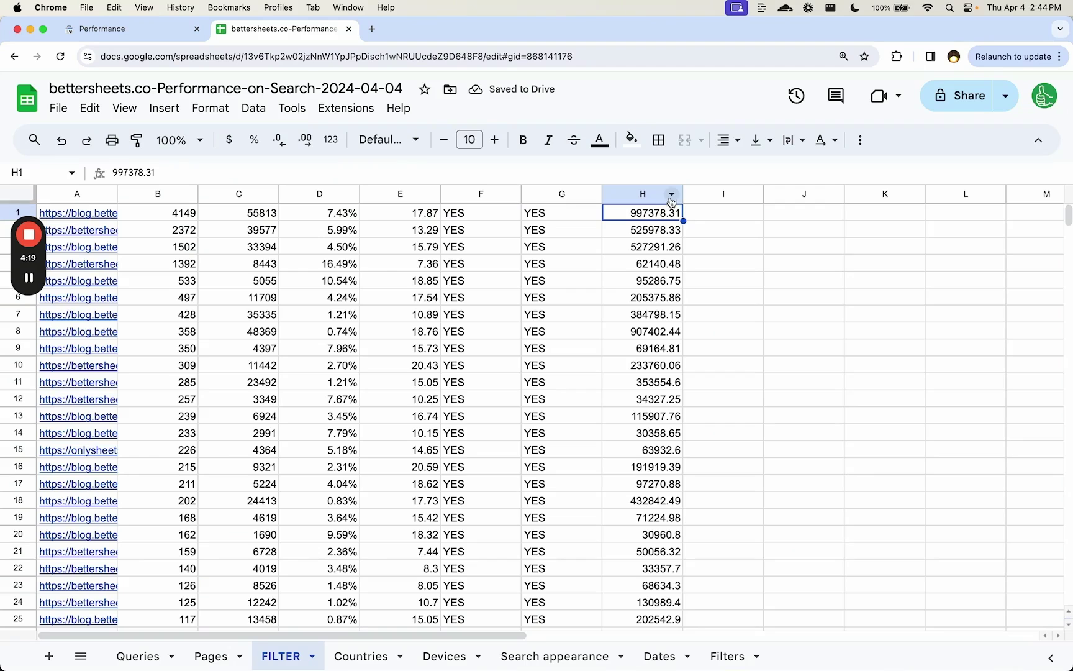
{"action": "double_click", "coordinate": [108, 213]}
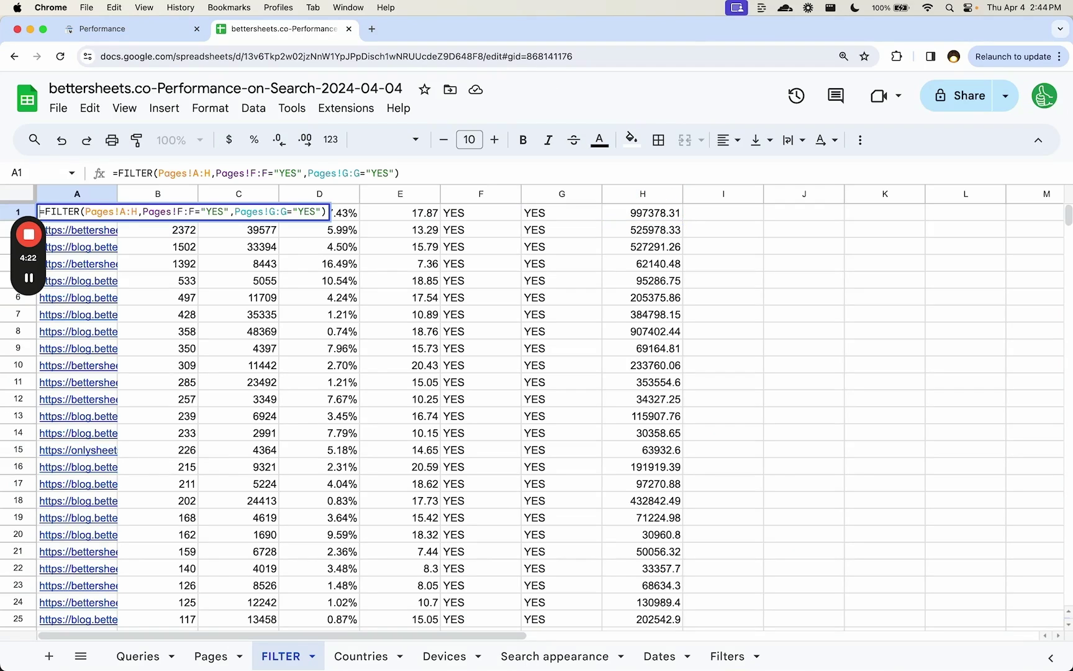
{"action": "type", "text": "SORT("}
{"action": "left_click", "coordinate": [358, 211]}
{"action": "type", "text": ", "}
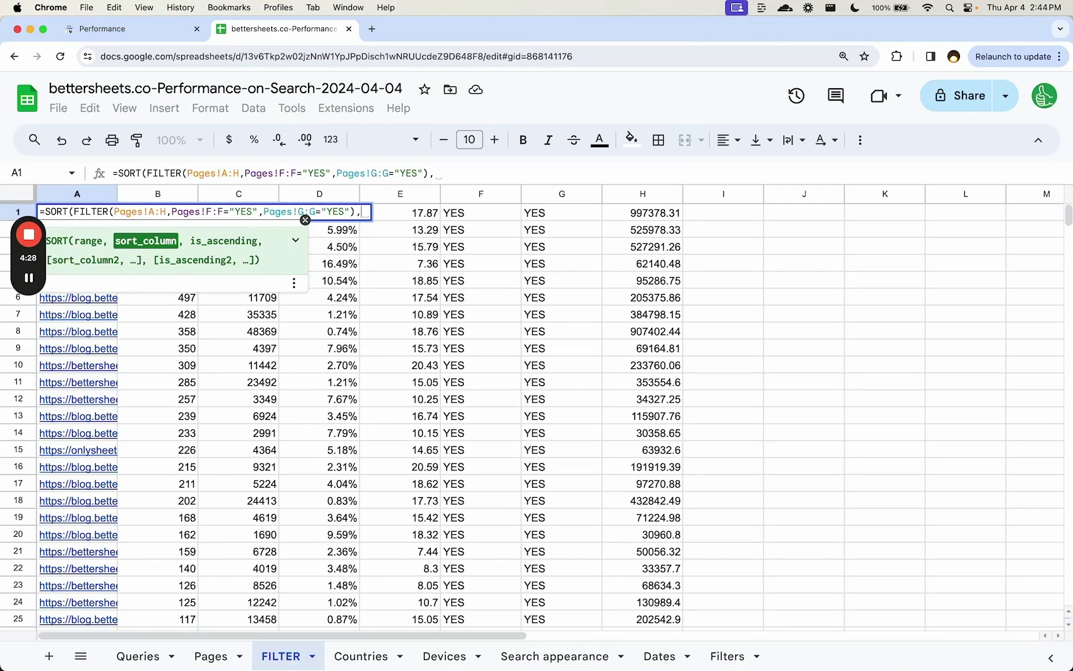
{"action": "type", "text": "8,"}
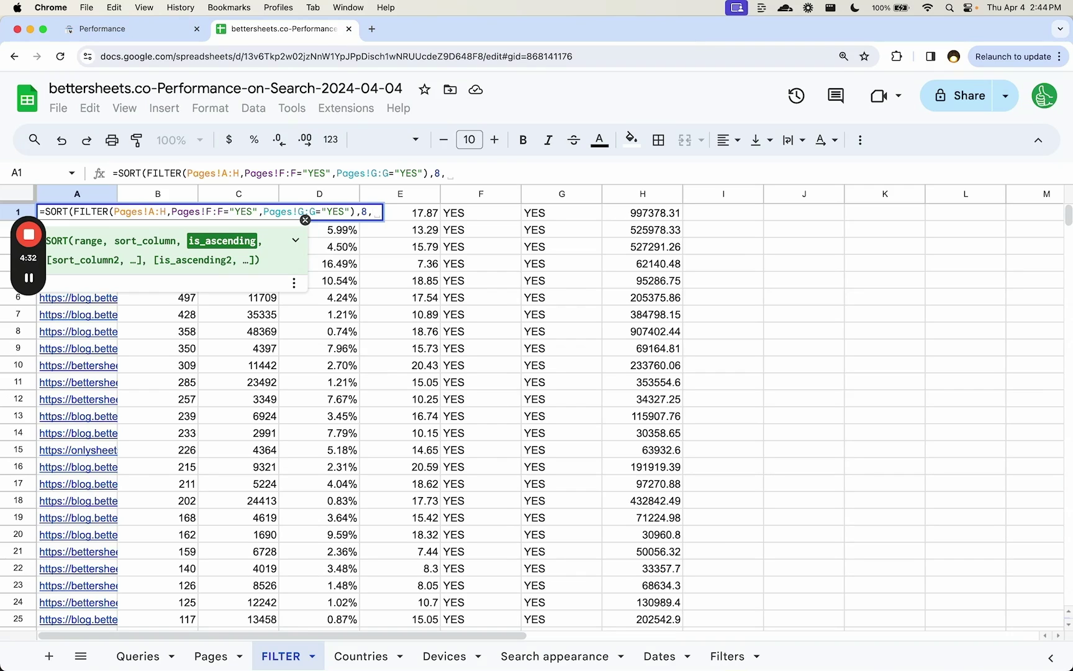
{"action": "type", "text": "FALSE"}
{"action": "key", "text": "Return"}
Step: Widen column A and preview the top-ranked page's link
{"action": "left_click", "coordinate": [77, 213]}
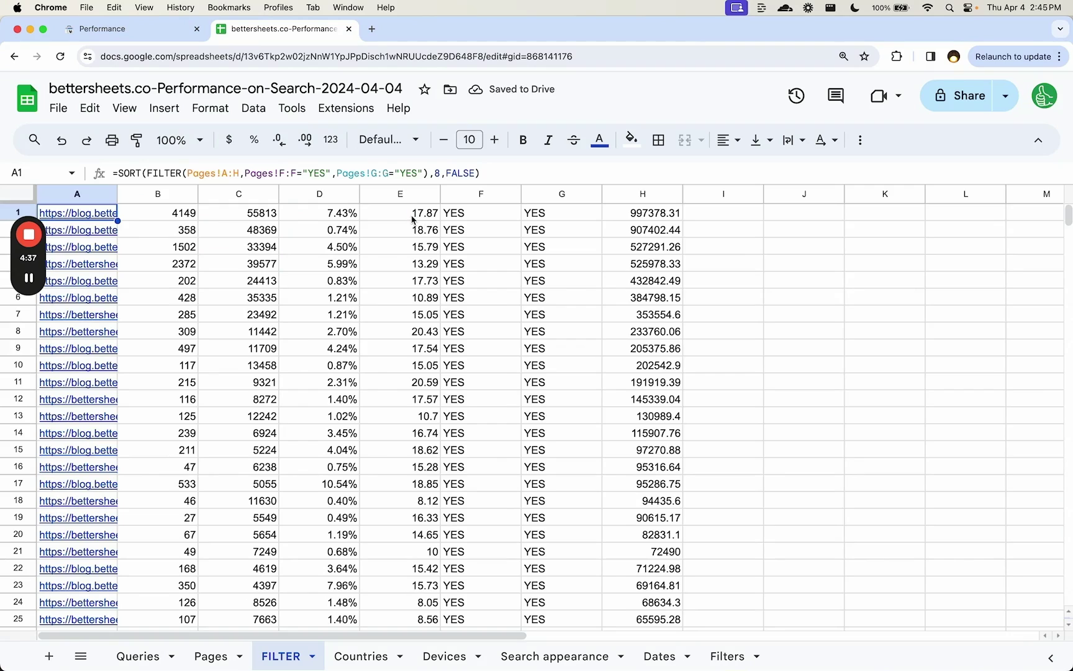
{"action": "left_click_drag", "start_coordinate": [413, 219], "coordinate": [412, 347]}
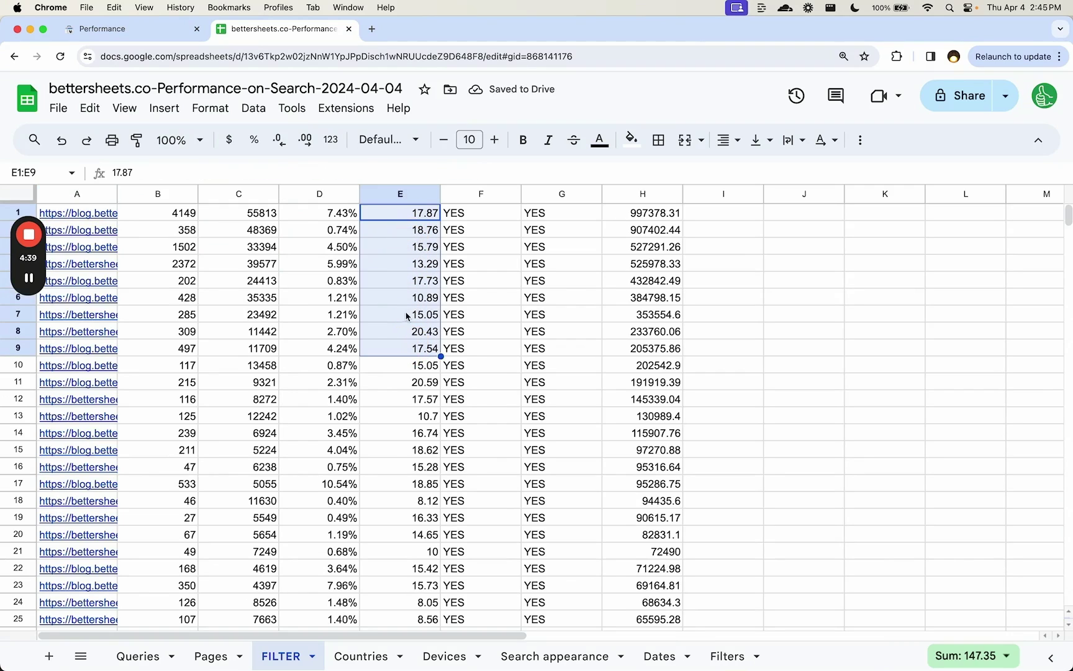
{"action": "left_click", "coordinate": [645, 221]}
{"action": "left_click_drag", "start_coordinate": [118, 193], "coordinate": [190, 194]}
{"action": "left_click", "coordinate": [167, 219]}
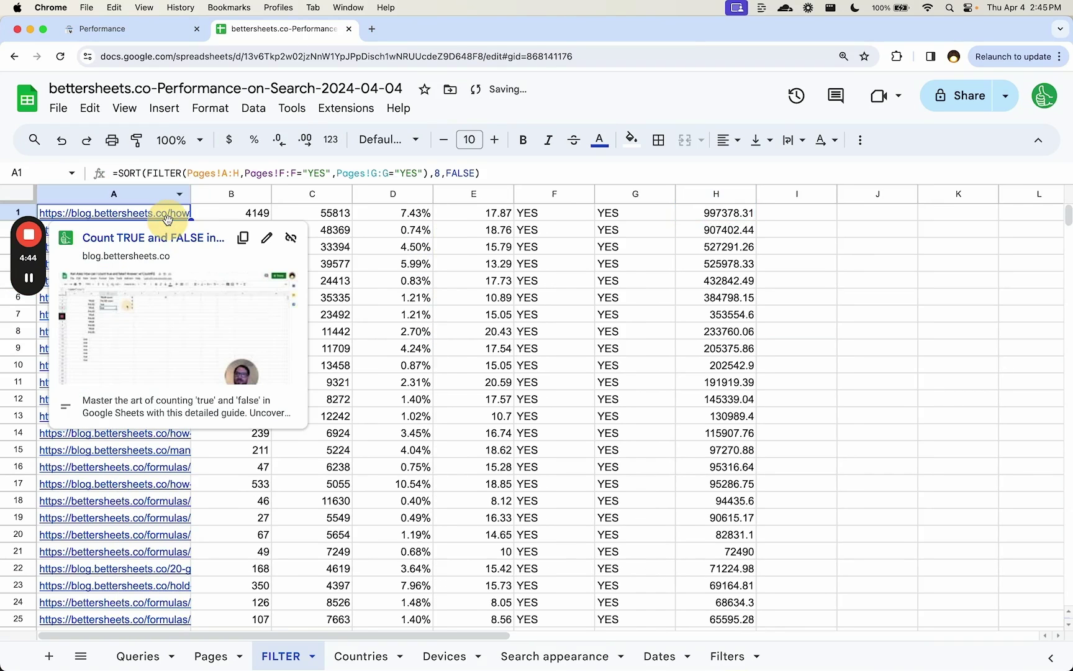
{"action": "key", "text": "Right"}
{"action": "key", "text": "Right"}
{"action": "key", "text": "Right"}
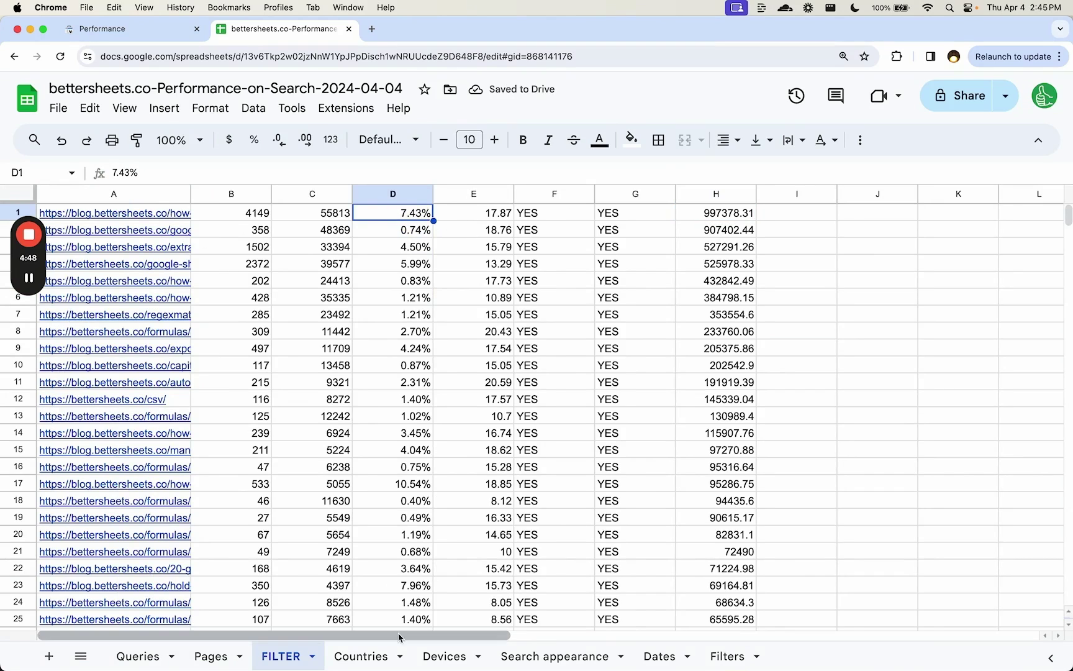
{"action": "left_click", "coordinate": [158, 220]}
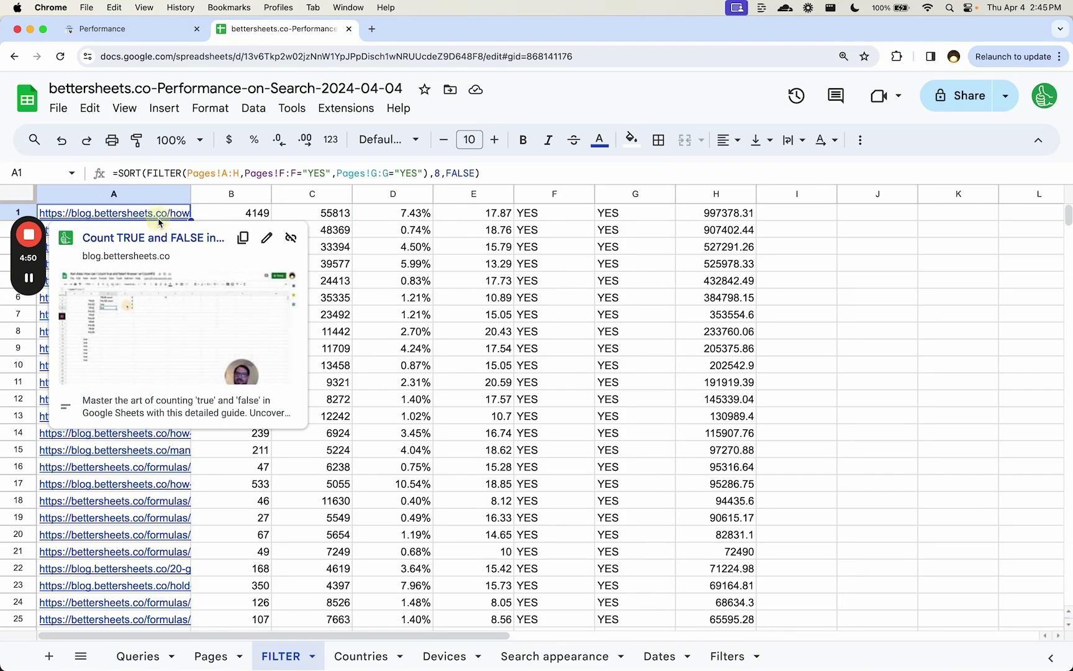
Step: Filter the Performance report by Page using the top blog URL pasted from the FILTER sheet
{"action": "left_click", "coordinate": [145, 27]}
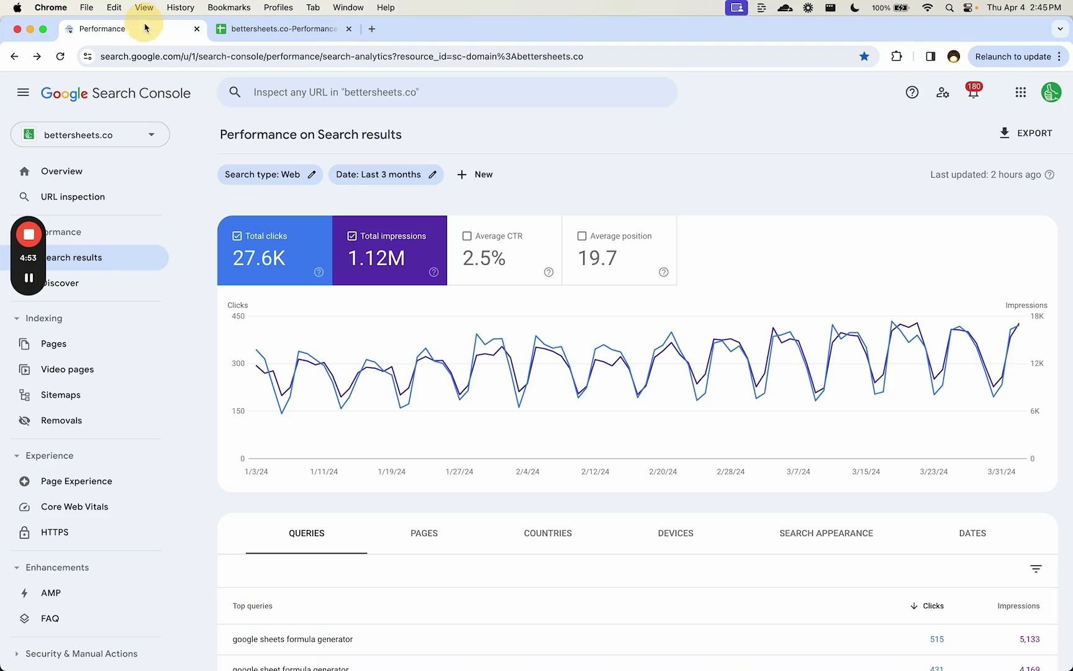
{"action": "left_click", "coordinate": [475, 174]}
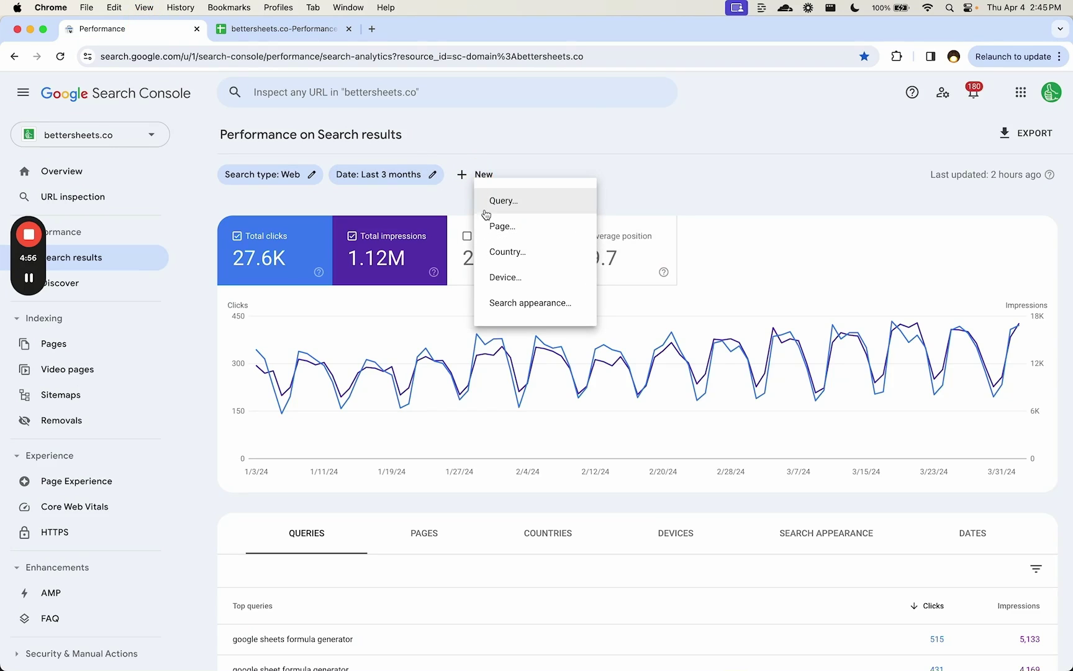
{"action": "left_click", "coordinate": [497, 223]}
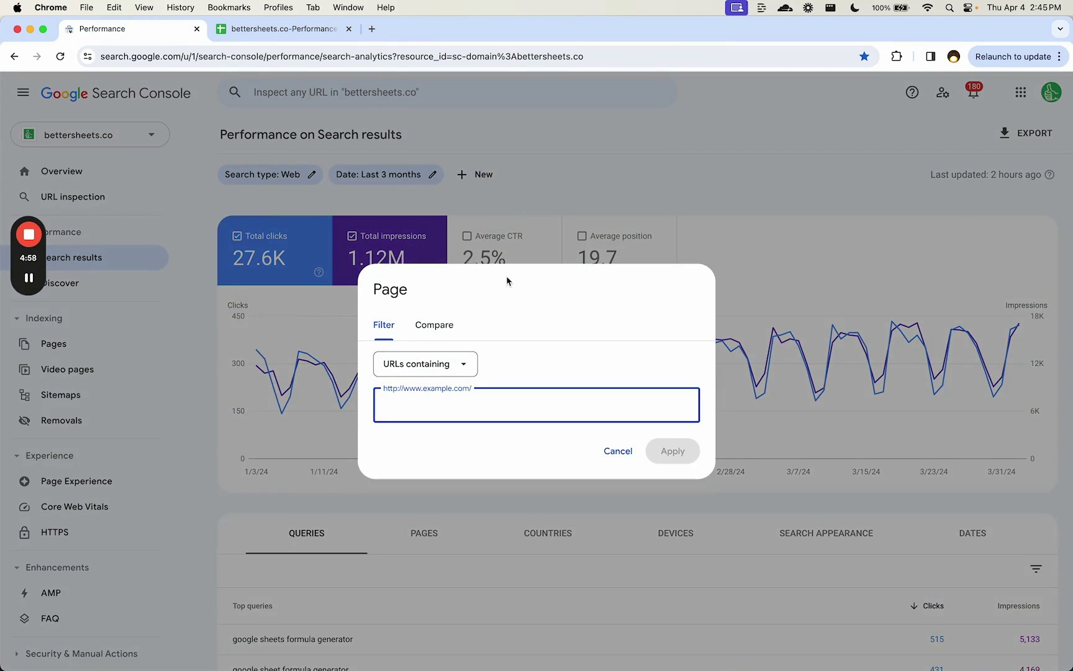
{"action": "type", "text": "https://blog.bettersheets.co/how-can-i-count-true-and-false/"}
{"action": "key", "text": "Return"}
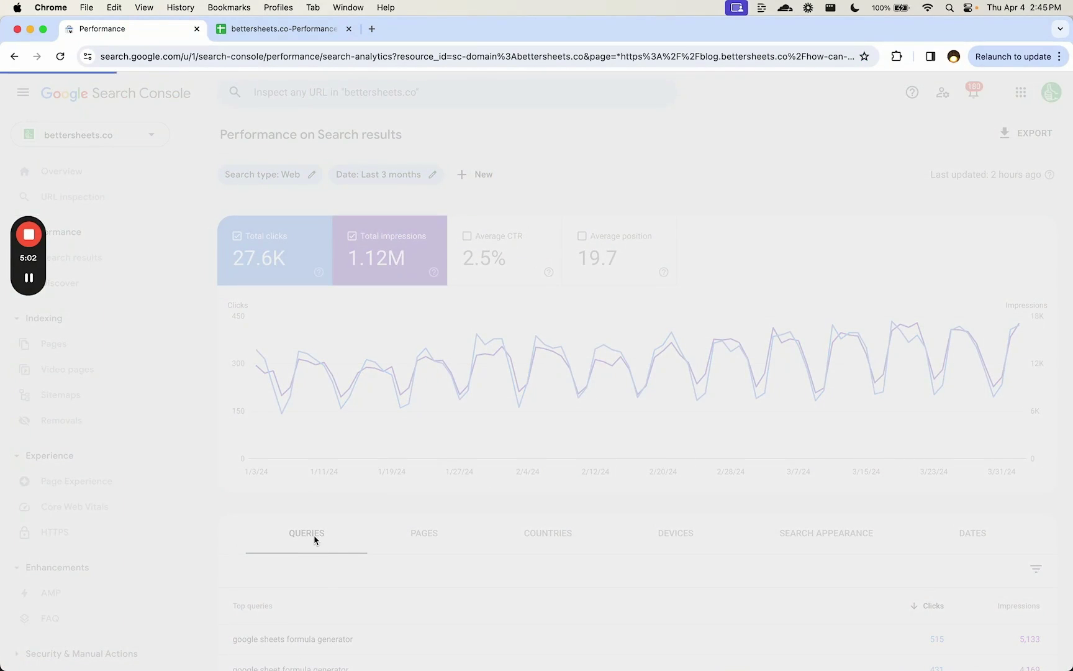
Step: Add average position to the chart and query table, and show 500 rows per page
{"action": "scroll", "coordinate": [472, 472], "scroll_direction": "down", "scroll_amount": 5}
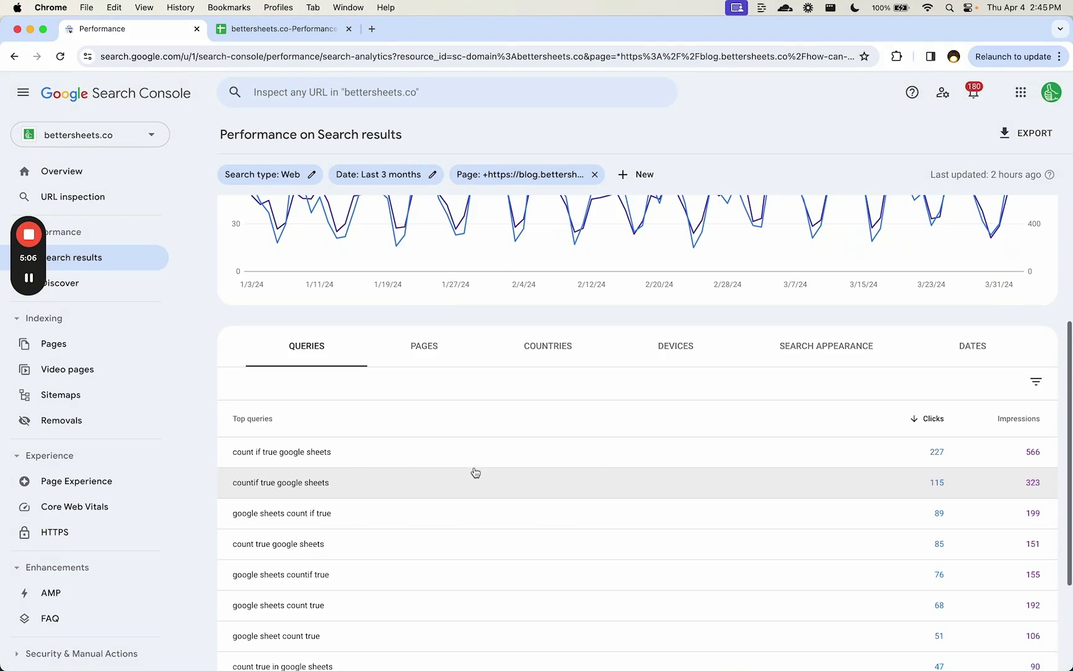
{"action": "scroll", "coordinate": [492, 484], "scroll_direction": "down", "scroll_amount": 1}
{"action": "scroll", "coordinate": [492, 484], "scroll_direction": "down", "scroll_amount": 2}
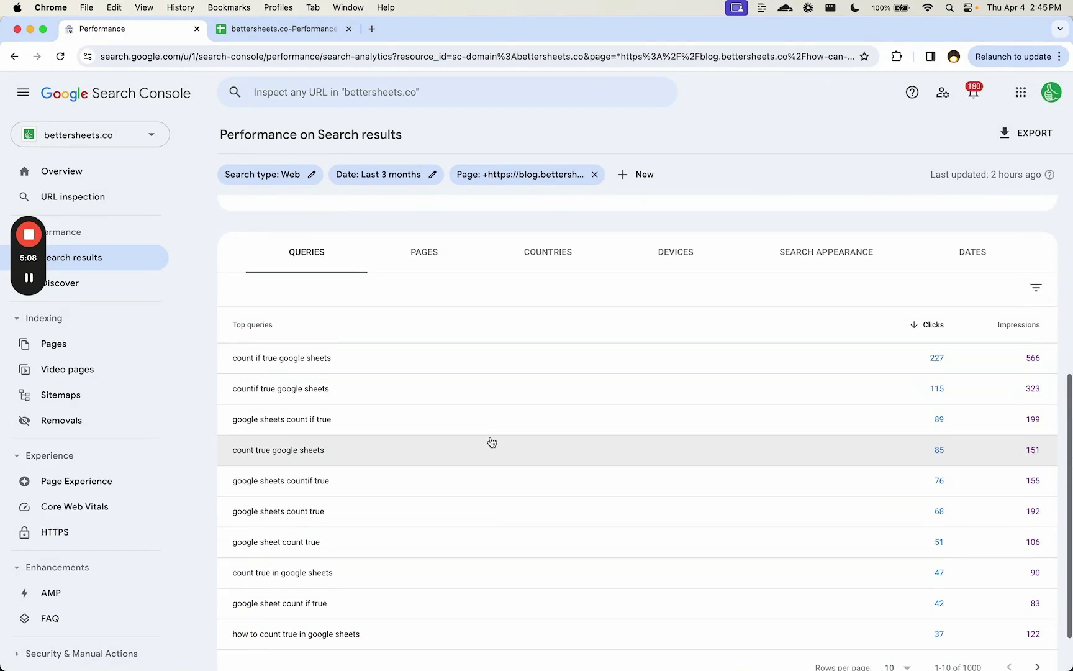
{"action": "scroll", "coordinate": [565, 445], "scroll_direction": "up", "scroll_amount": 6}
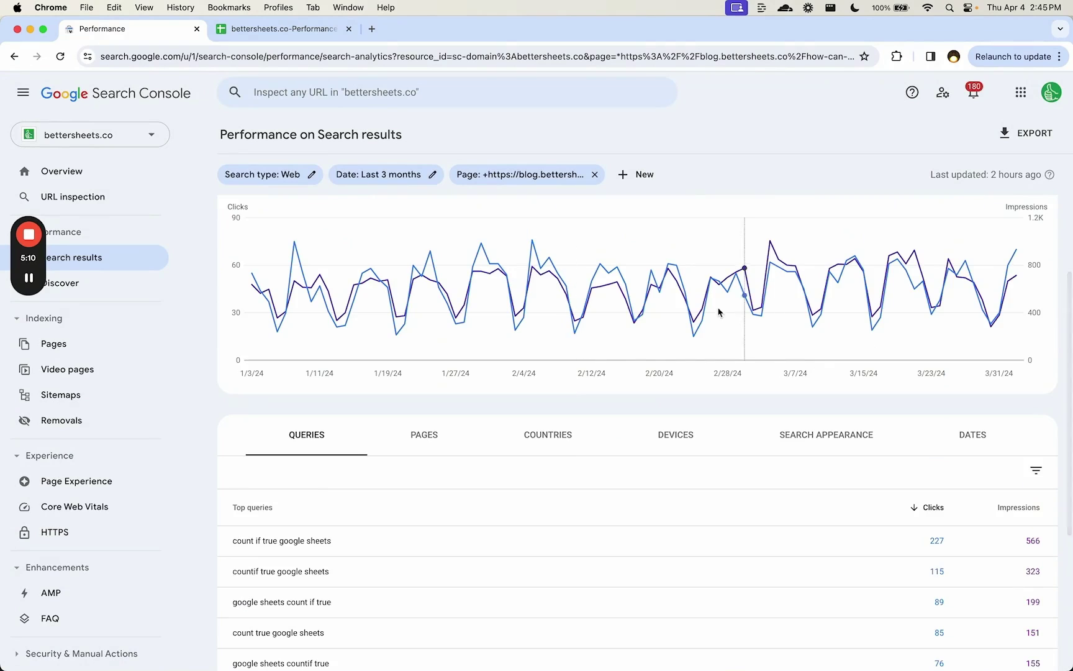
{"action": "scroll", "coordinate": [608, 232], "scroll_direction": "up", "scroll_amount": 3}
{"action": "left_click", "coordinate": [613, 261]}
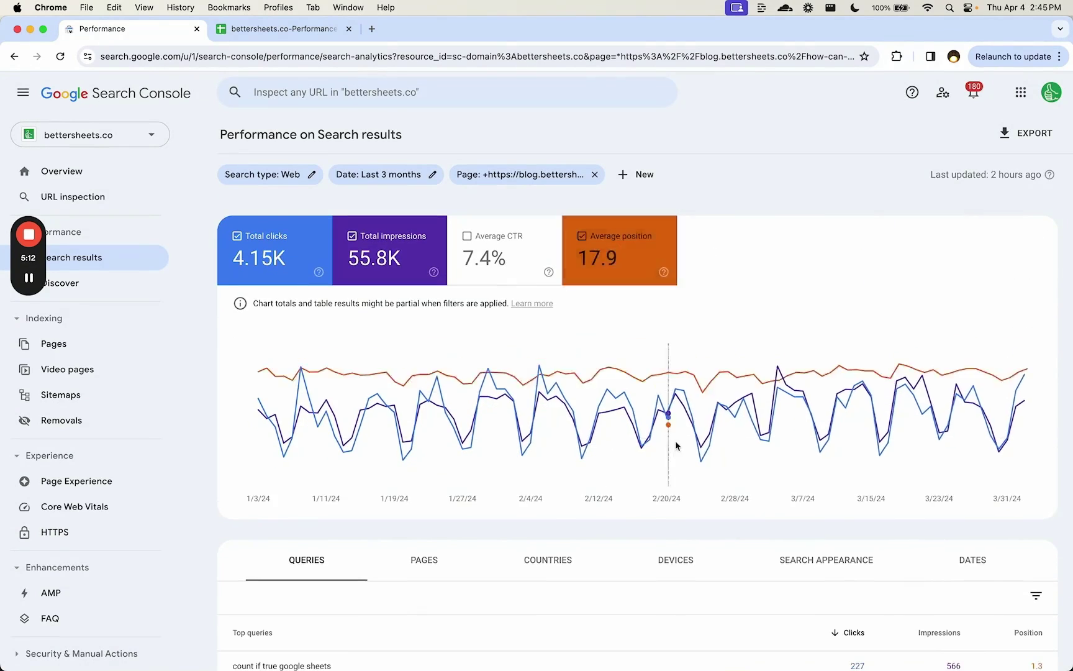
{"action": "scroll", "coordinate": [675, 443], "scroll_direction": "down", "scroll_amount": 8}
{"action": "left_click", "coordinate": [894, 611]}
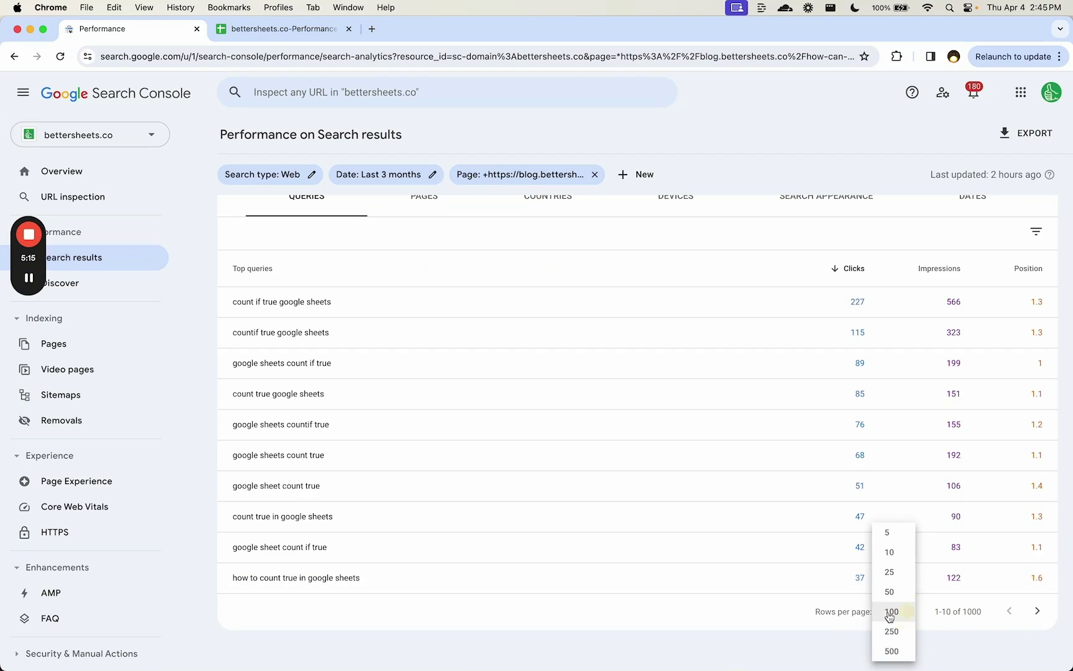
{"action": "left_click", "coordinate": [891, 649]}
Step: Select the queries 'true false google sheets' and 'count if formula google sheets' in the list
{"action": "scroll", "coordinate": [860, 507], "scroll_direction": "down", "scroll_amount": 3}
{"action": "scroll", "coordinate": [860, 506], "scroll_direction": "down", "scroll_amount": 3}
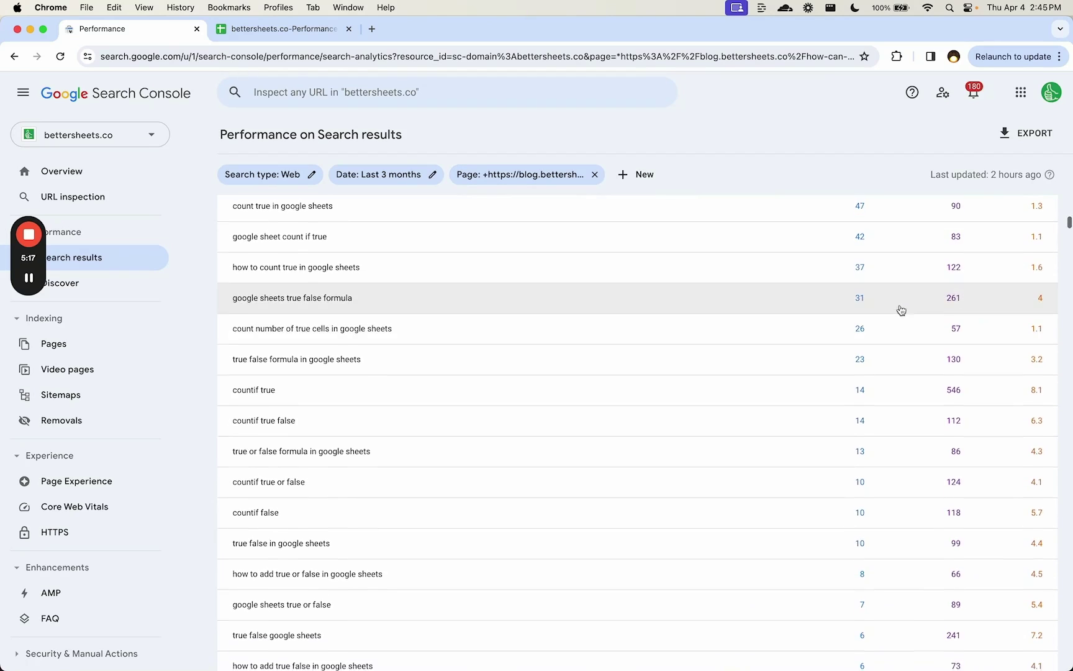
{"action": "scroll", "coordinate": [434, 295], "scroll_direction": "down", "scroll_amount": 2}
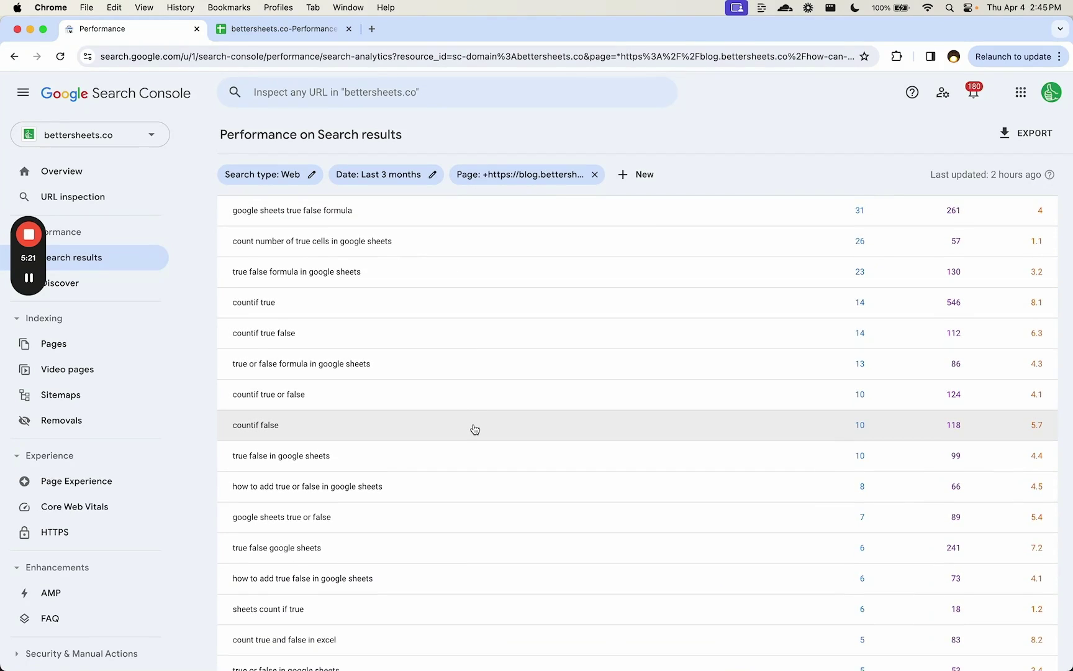
{"action": "scroll", "coordinate": [475, 429], "scroll_direction": "down", "scroll_amount": 2}
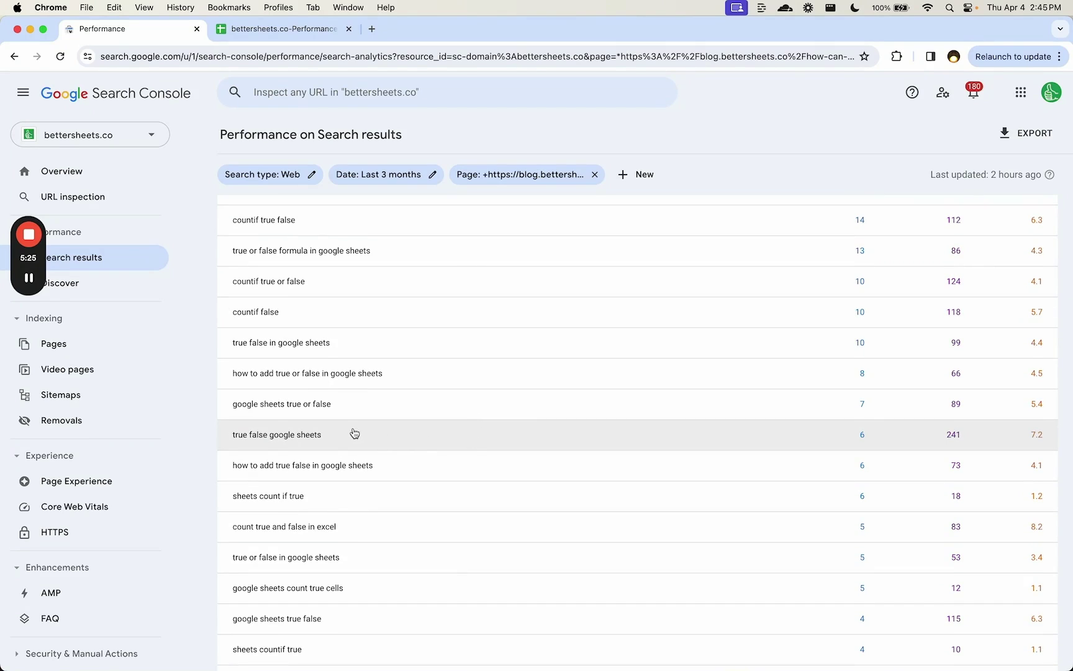
{"action": "left_click_drag", "start_coordinate": [348, 433], "coordinate": [220, 434]}
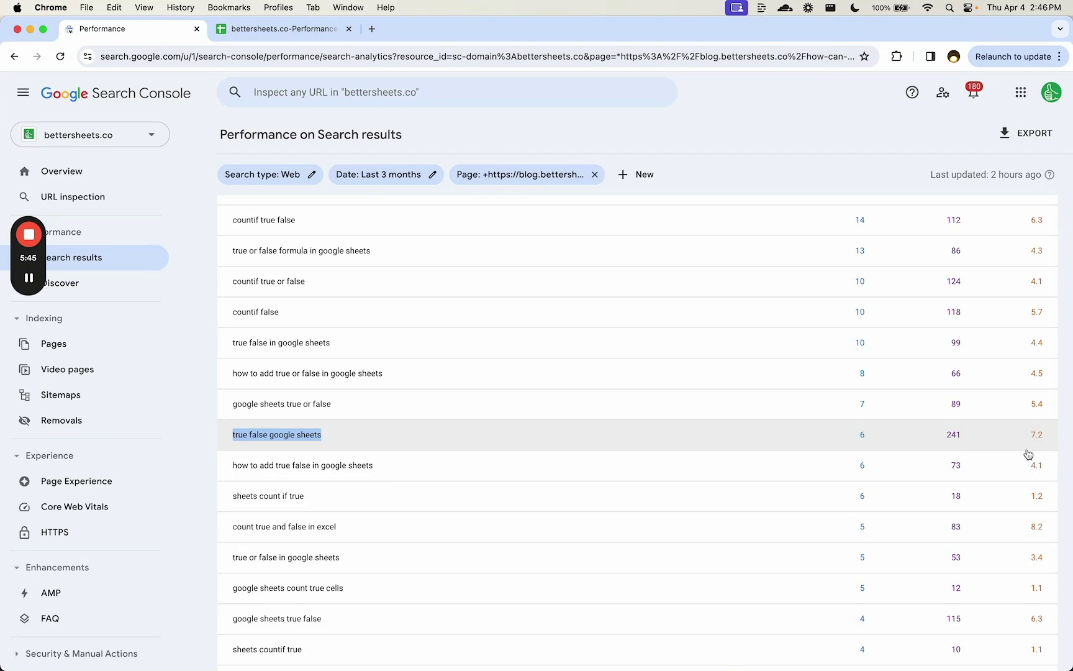
{"action": "scroll", "coordinate": [958, 529], "scroll_direction": "down", "scroll_amount": 5}
{"action": "scroll", "coordinate": [965, 448], "scroll_direction": "down", "scroll_amount": 5}
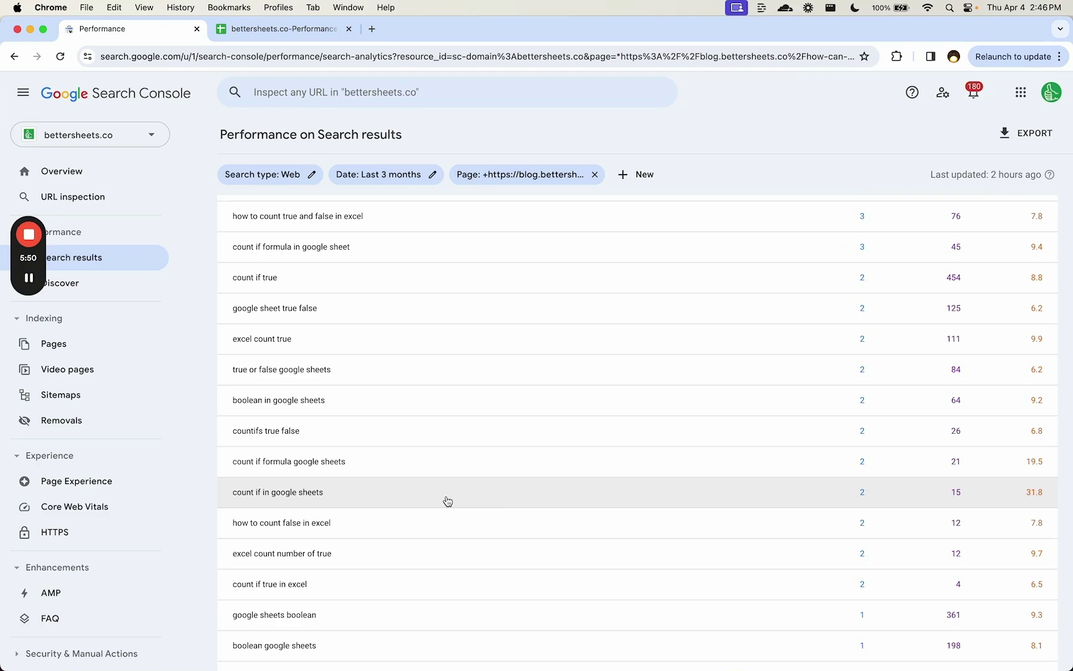
{"action": "left_click_drag", "start_coordinate": [347, 470], "coordinate": [230, 471]}
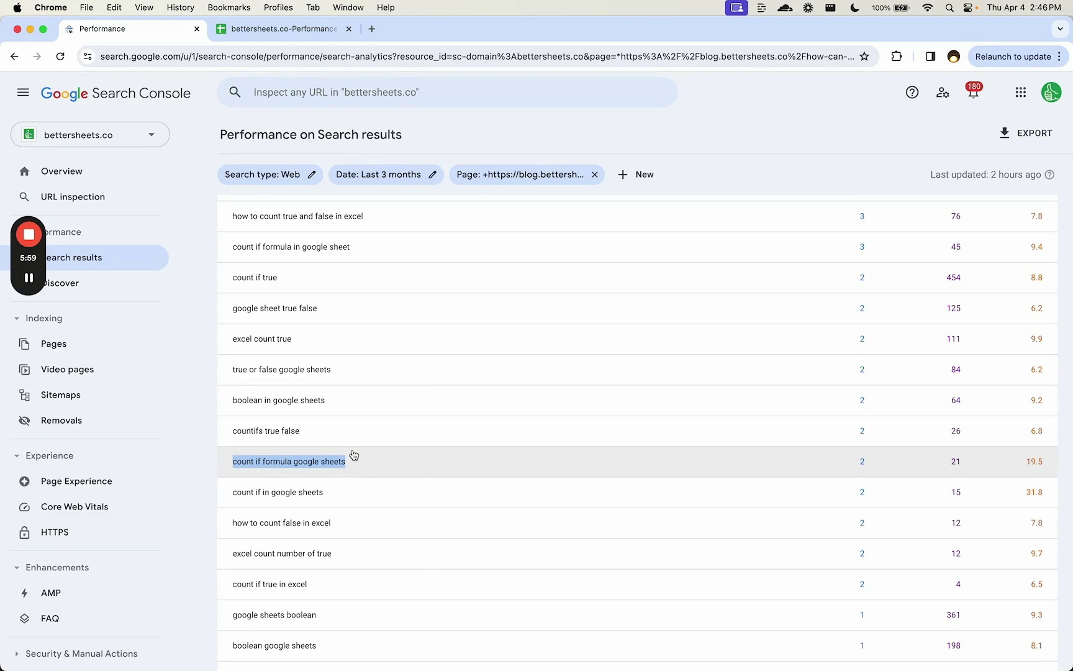
{"action": "scroll", "coordinate": [351, 452], "scroll_direction": "up", "scroll_amount": 15}
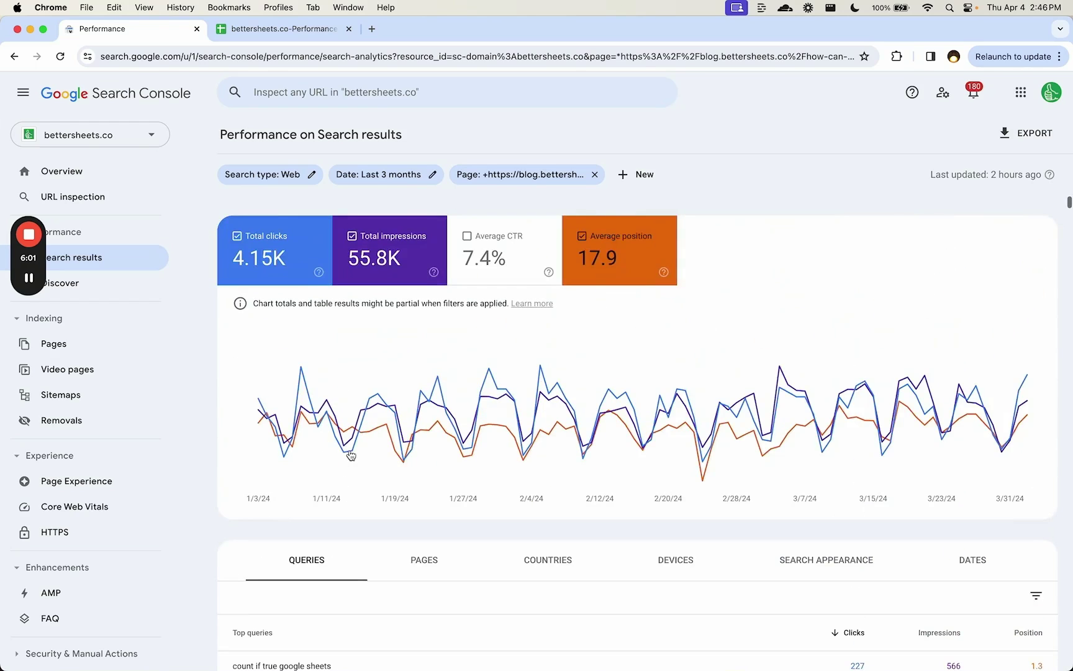
{"action": "scroll", "coordinate": [351, 454], "scroll_direction": "down", "scroll_amount": 10}
{"action": "scroll", "coordinate": [351, 453], "scroll_direction": "down", "scroll_amount": 8}
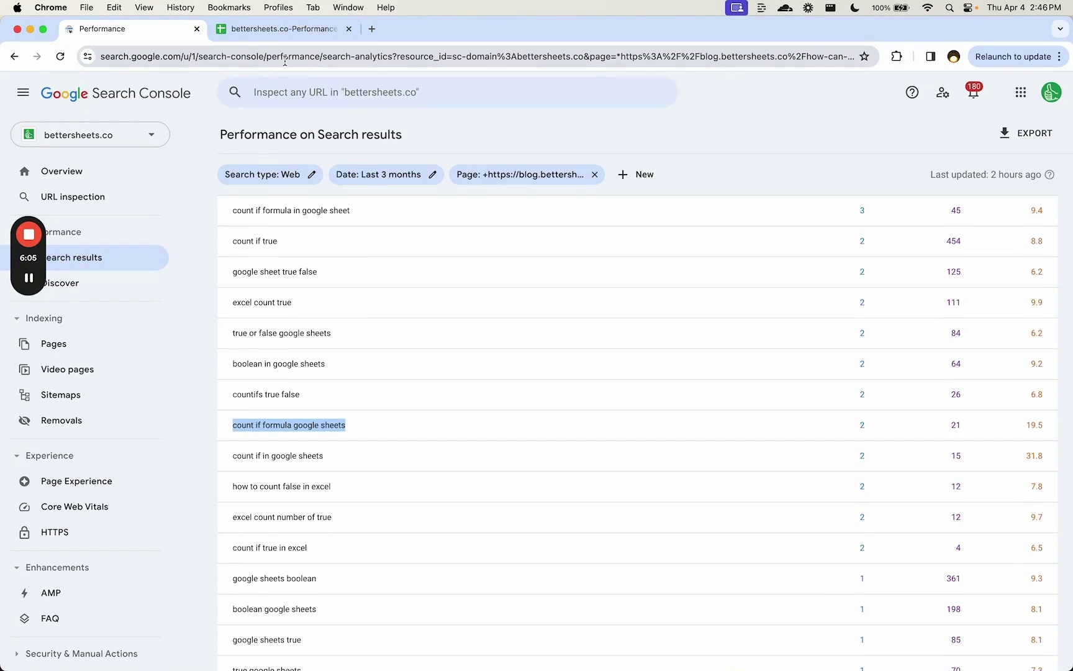
Step: Compare cell A2's page URL with Search Console, then view the SORT(FILTER) formula in A1
{"action": "left_click", "coordinate": [270, 35]}
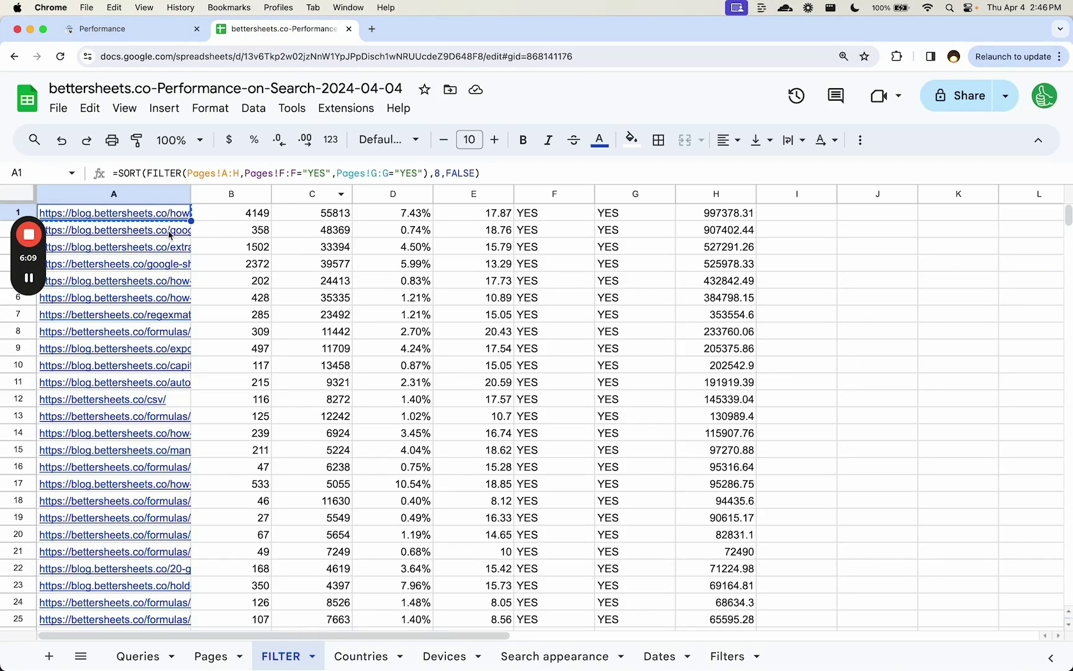
{"action": "left_click", "coordinate": [252, 233]}
{"action": "key", "text": "Left"}
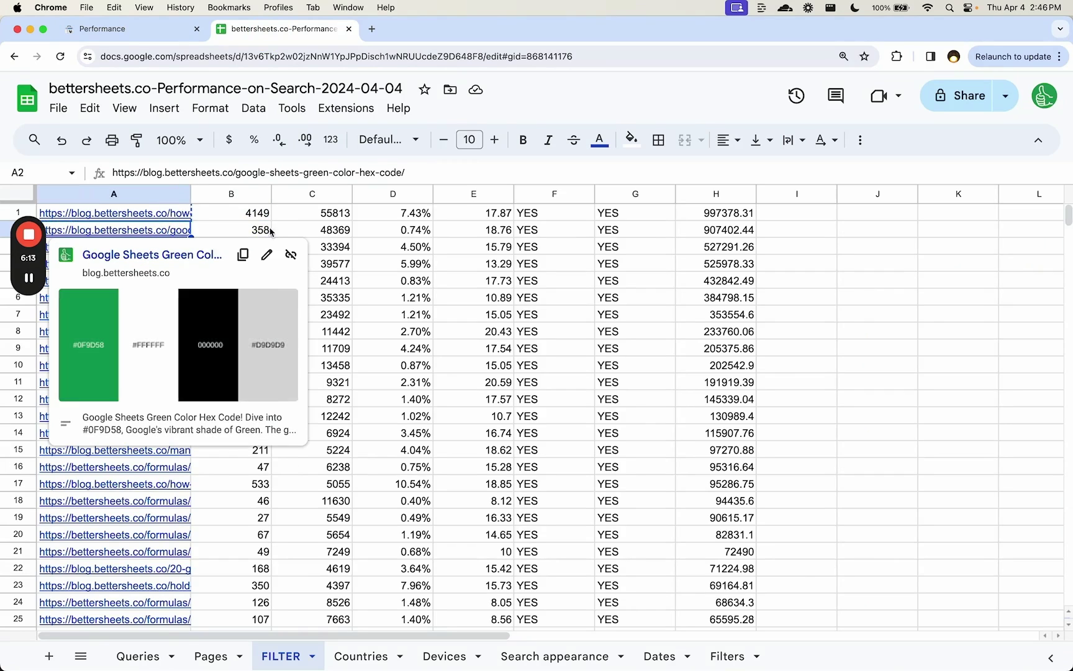
{"action": "left_click", "coordinate": [124, 30]}
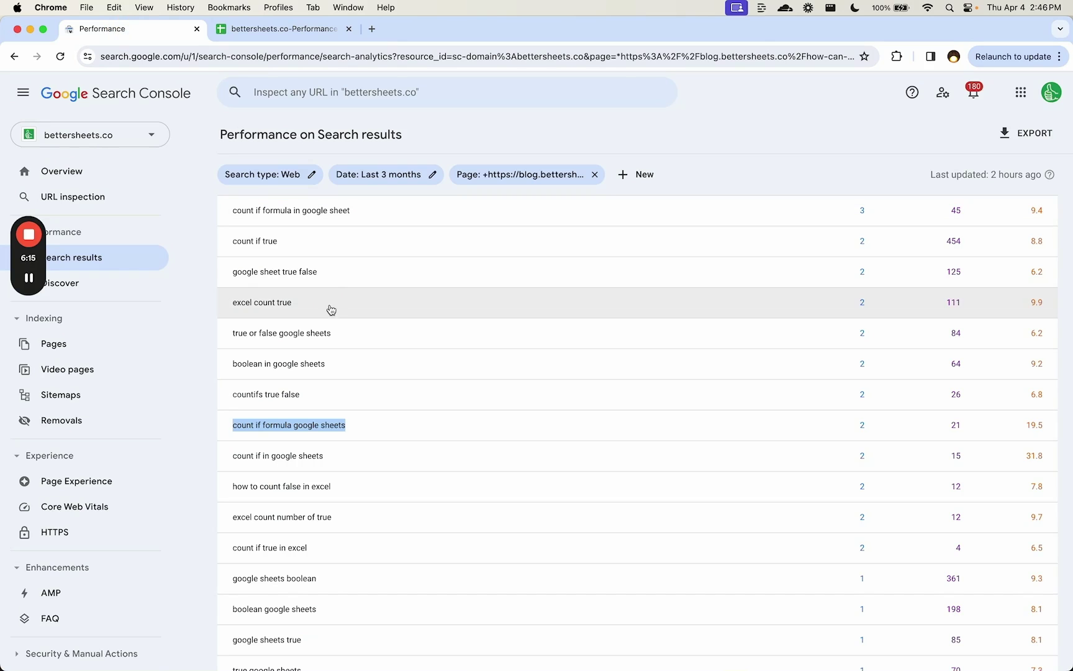
{"action": "left_click", "coordinate": [299, 36]}
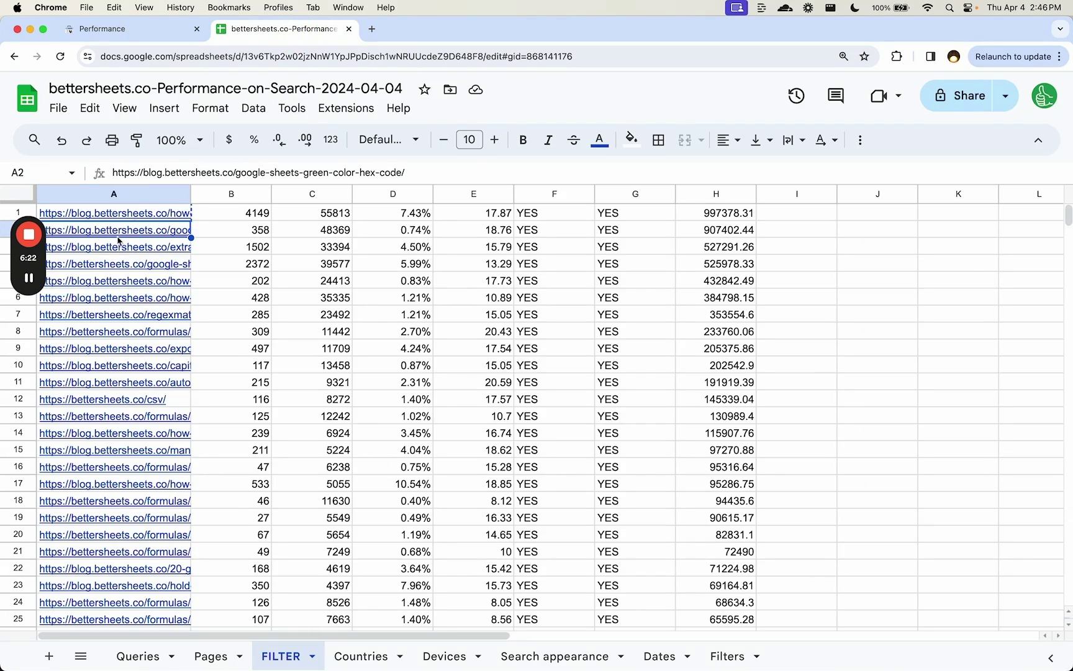
{"action": "left_click", "coordinate": [140, 217]}
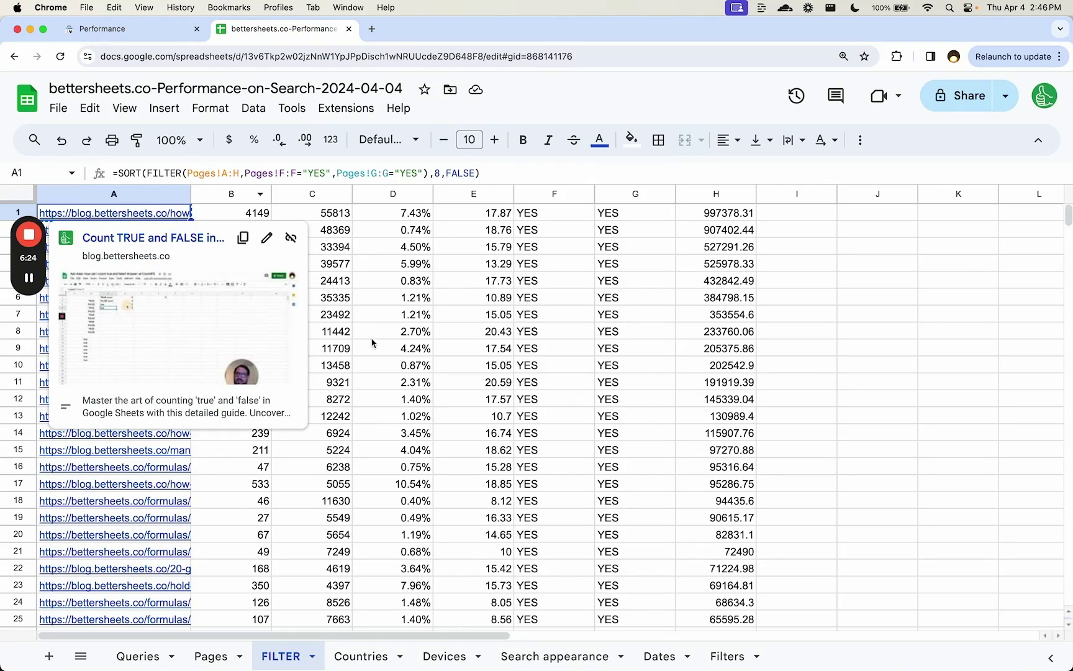
Step: On the Pages sheet, inspect the Clicks!, 5 to 20 and Potential Impressions formulas, then select A3:A19
{"action": "left_click", "coordinate": [211, 656]}
{"action": "left_click", "coordinate": [731, 236]}
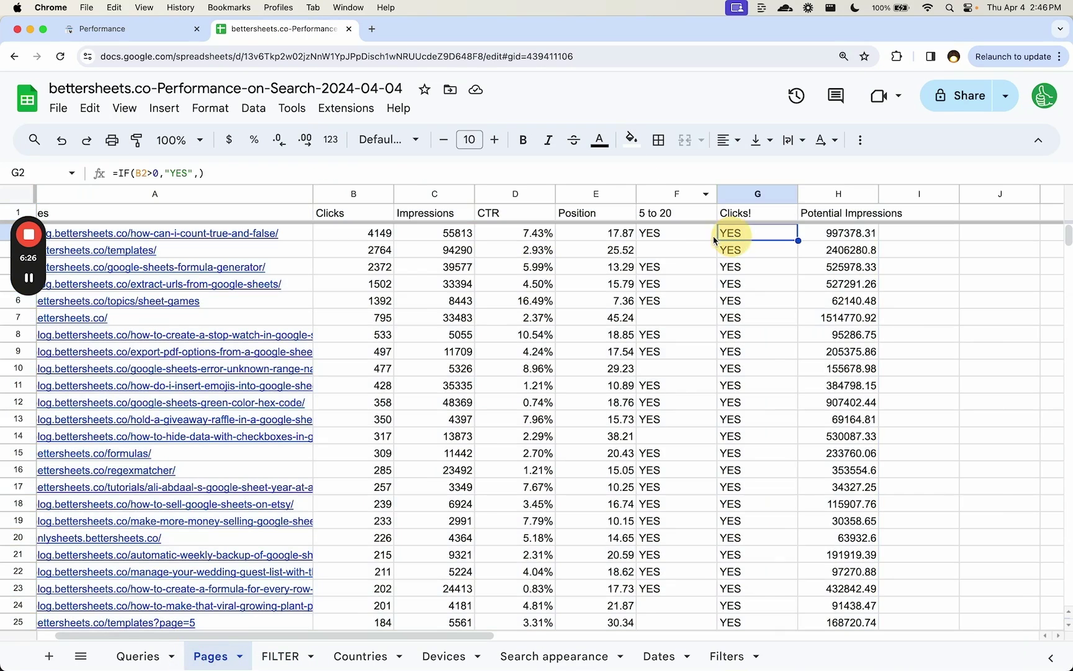
{"action": "left_click", "coordinate": [687, 237]}
{"action": "left_click", "coordinate": [843, 238]}
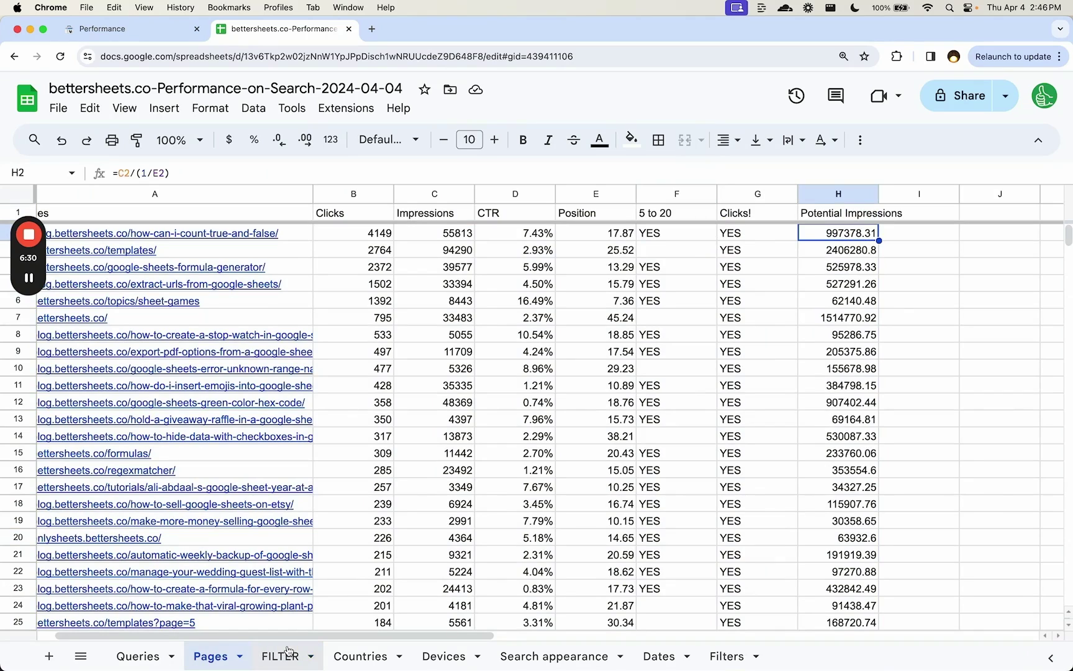
{"action": "mouse_move", "coordinate": [317, 621]}
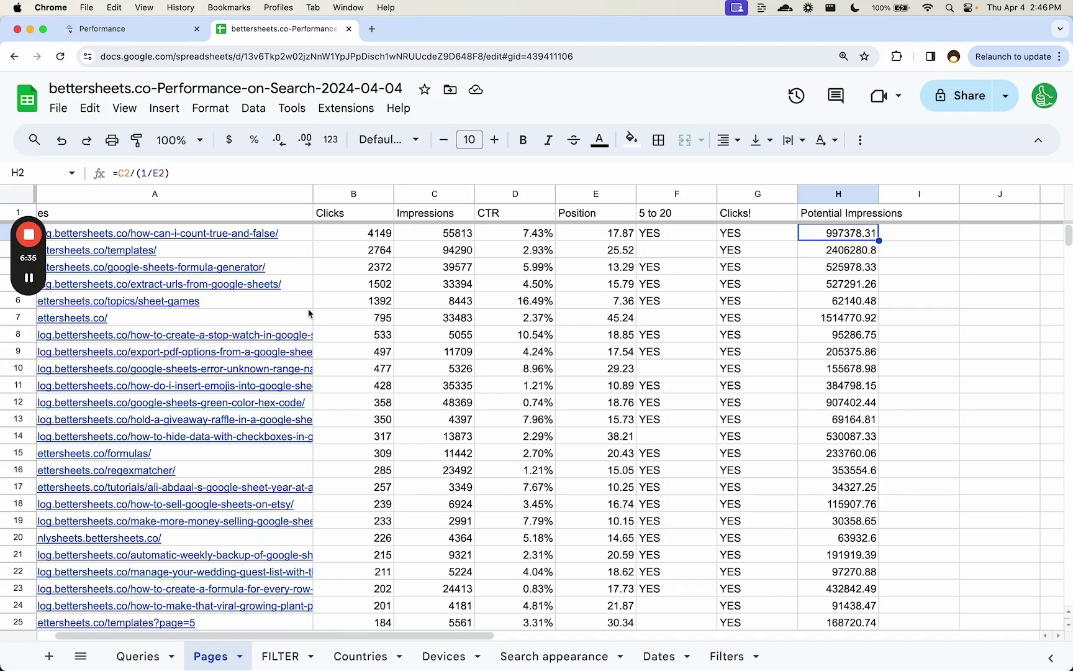
{"action": "left_click_drag", "start_coordinate": [278, 253], "coordinate": [285, 521]}
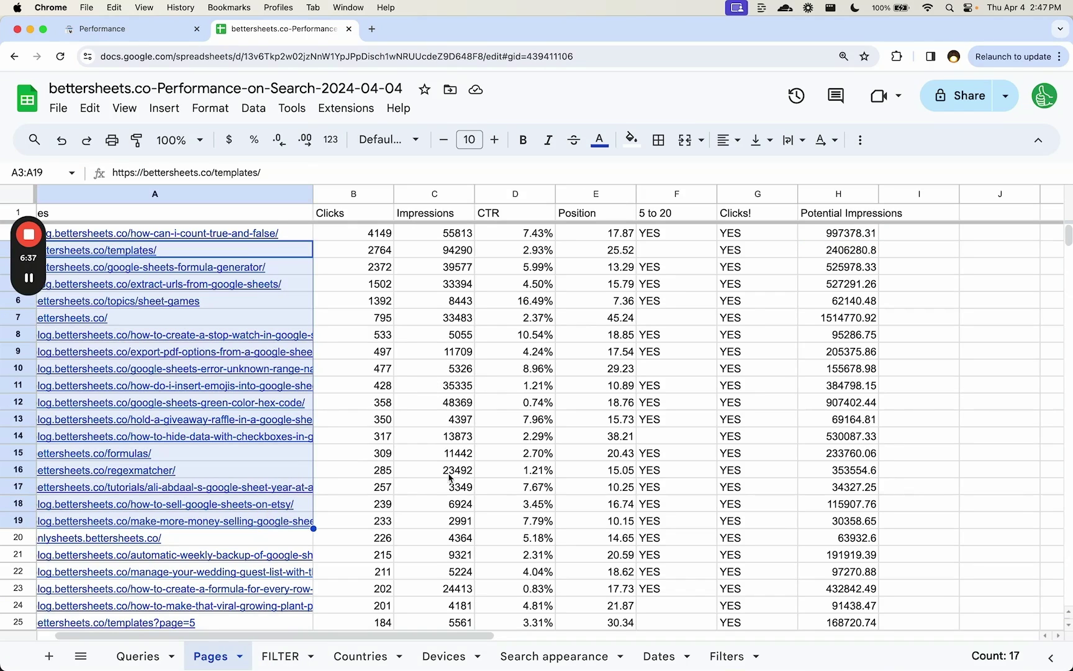
Step: Scroll down the FILTER sheet's sorted page list, selecting cell B226
{"action": "left_click", "coordinate": [299, 666]}
{"action": "scroll", "coordinate": [413, 283], "scroll_direction": "down", "scroll_amount": 10}
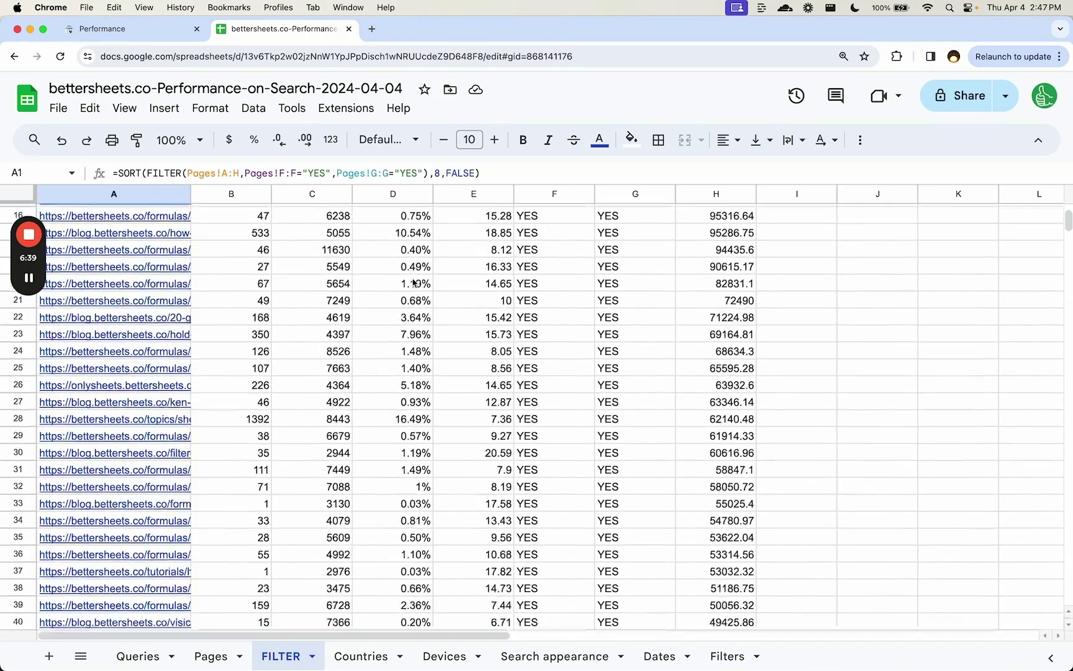
{"action": "scroll", "coordinate": [413, 283], "scroll_direction": "down", "scroll_amount": 20}
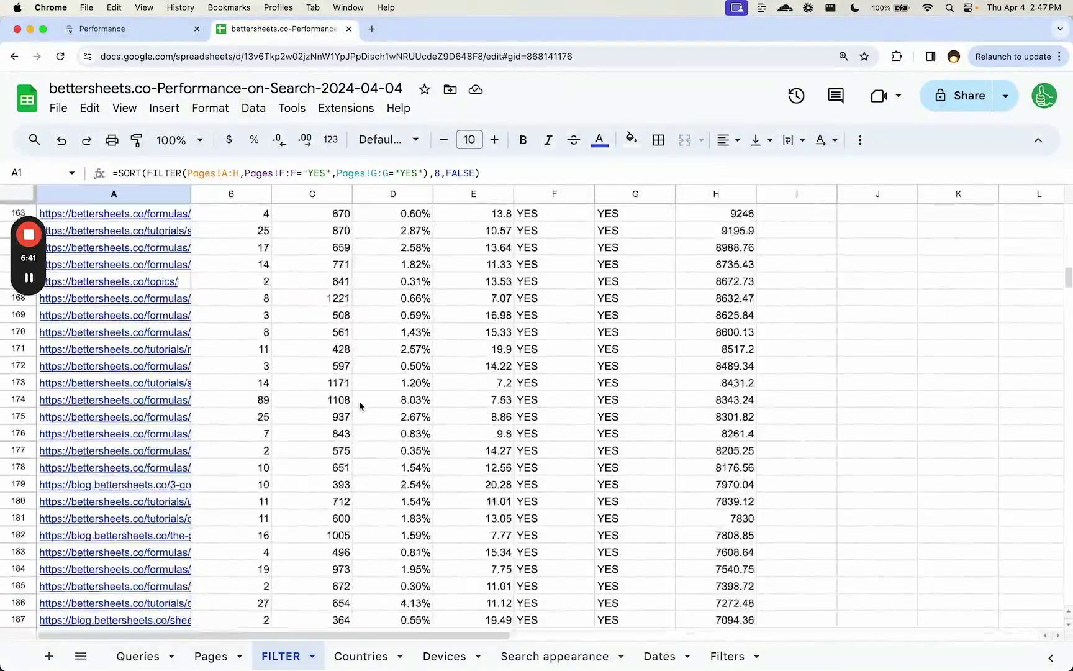
{"action": "scroll", "coordinate": [359, 407], "scroll_direction": "down", "scroll_amount": 5}
{"action": "left_click", "coordinate": [264, 362]}
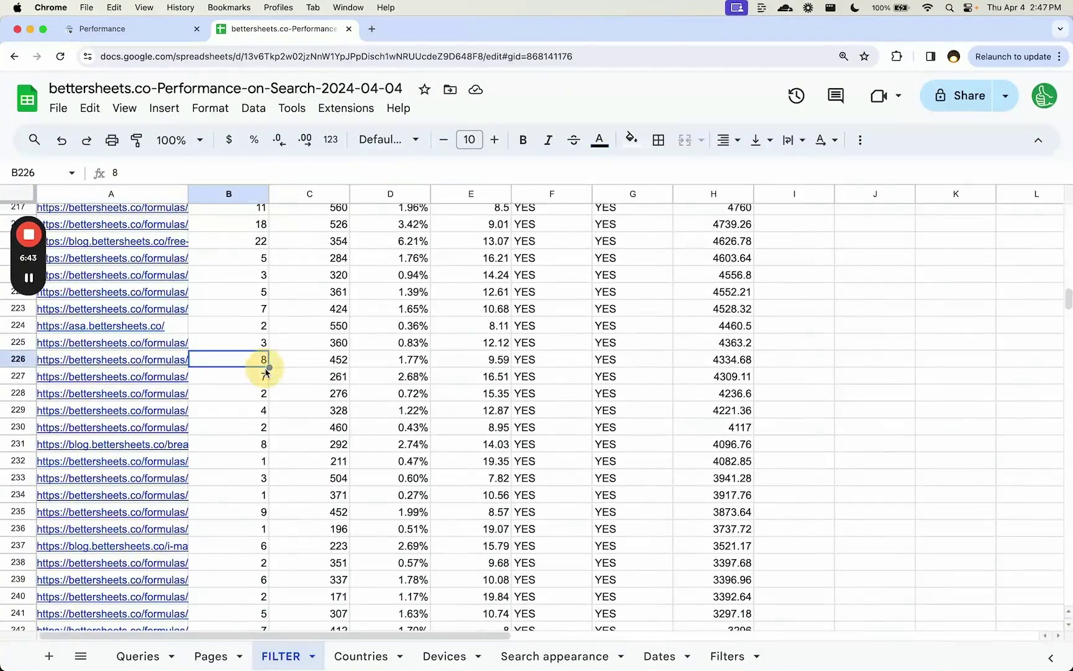
{"action": "scroll", "coordinate": [266, 374], "scroll_direction": "down", "scroll_amount": 8}
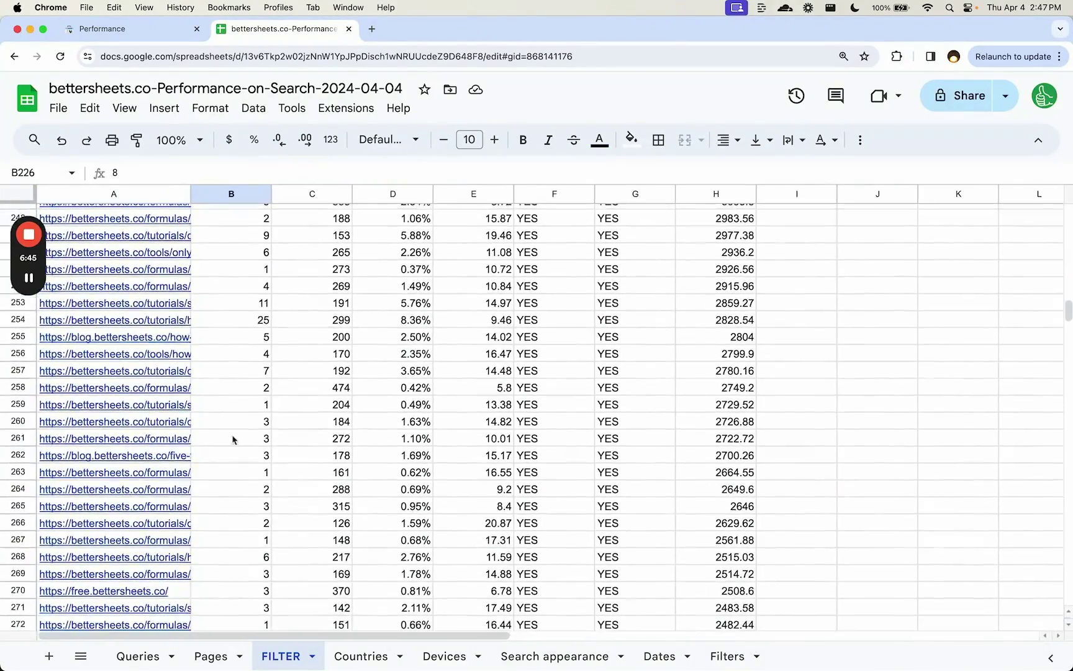